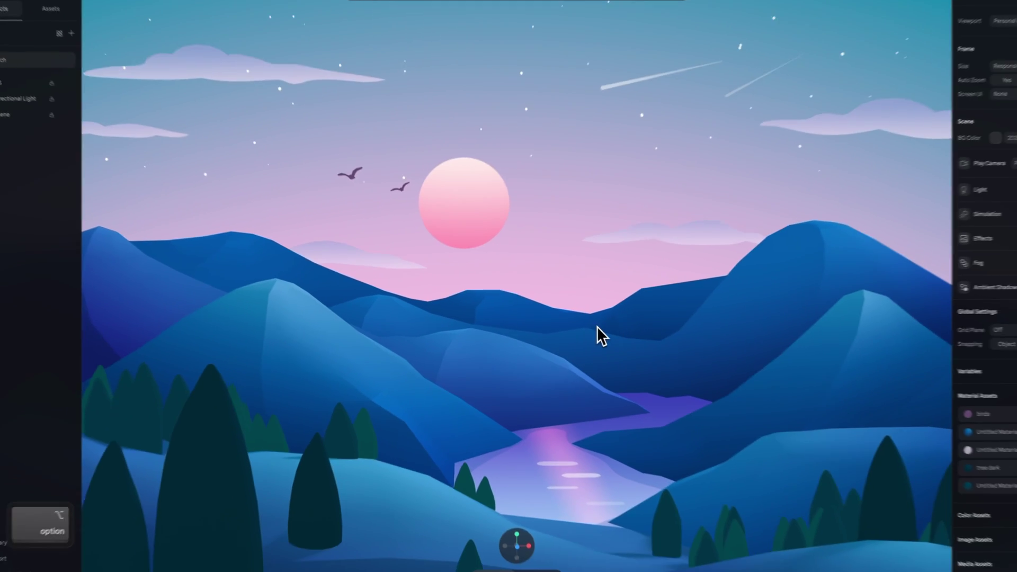
Step: Add a camera to the night mountain scene and slide it rightward along the pine-tree slope
left_click(363, 15)
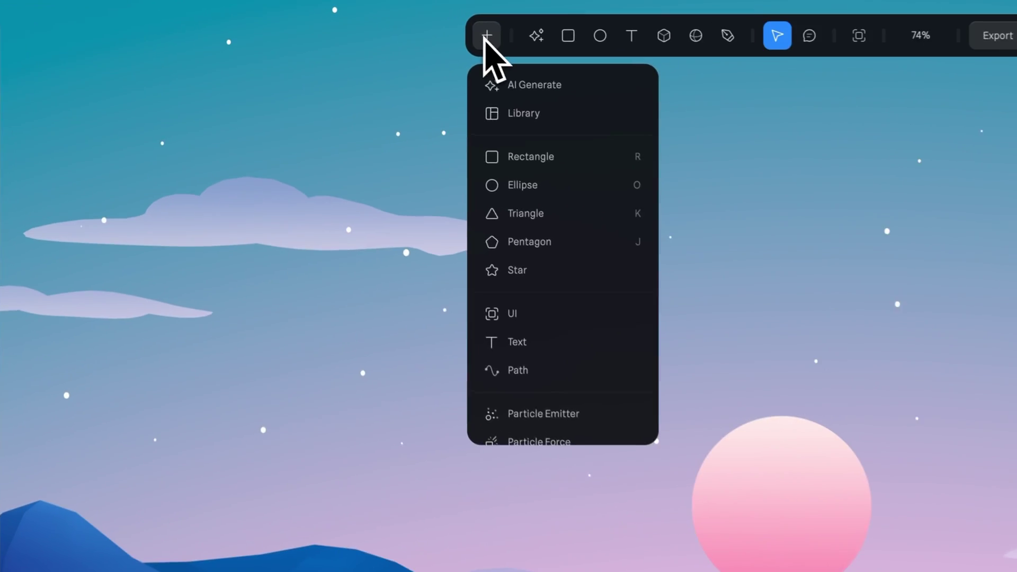
scroll(438, 311, "down", 2)
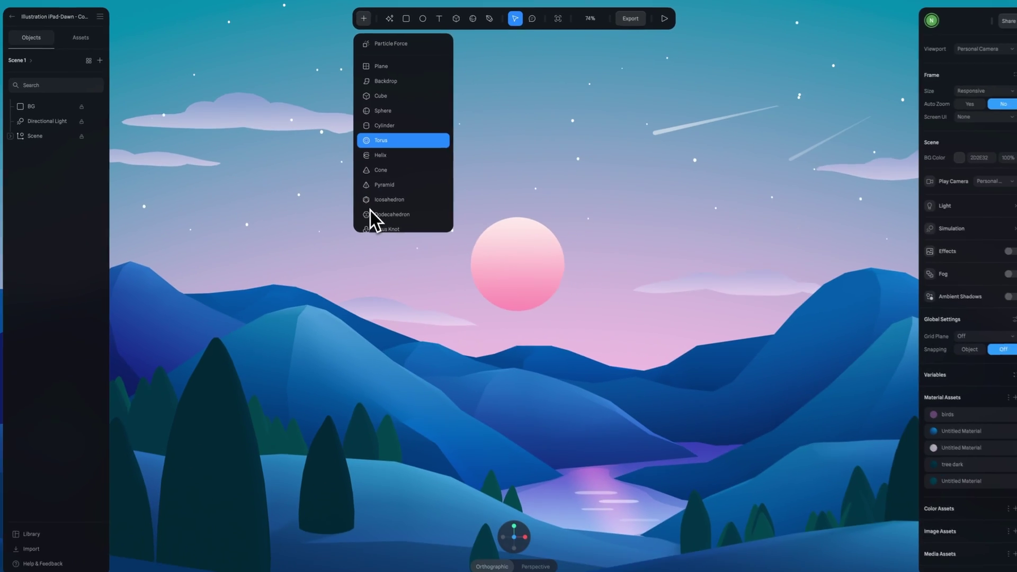
scroll(396, 248, "down", 5)
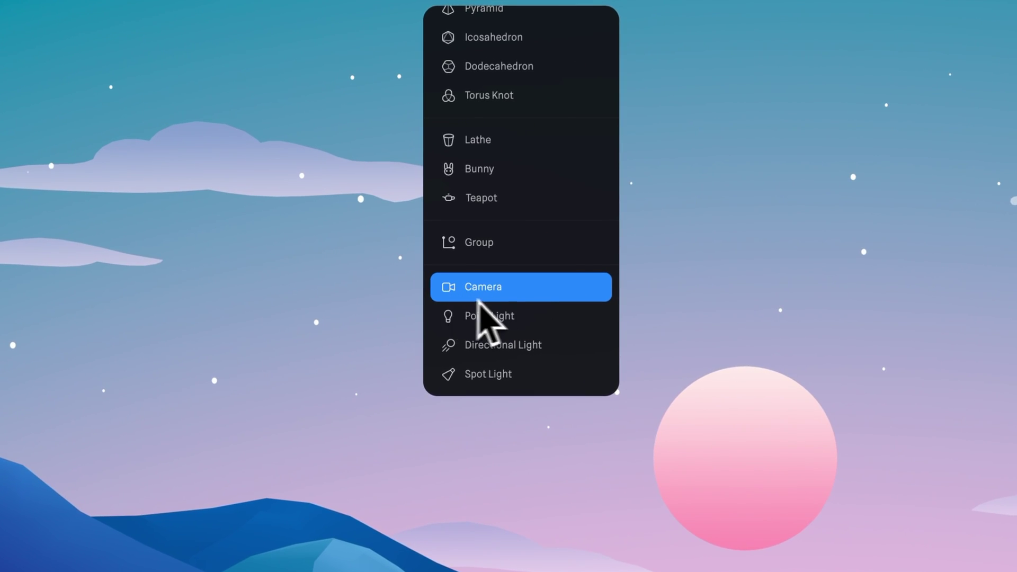
left_click(478, 288)
scroll(517, 136, "up", 5)
left_click_drag(448, 371, 551, 273)
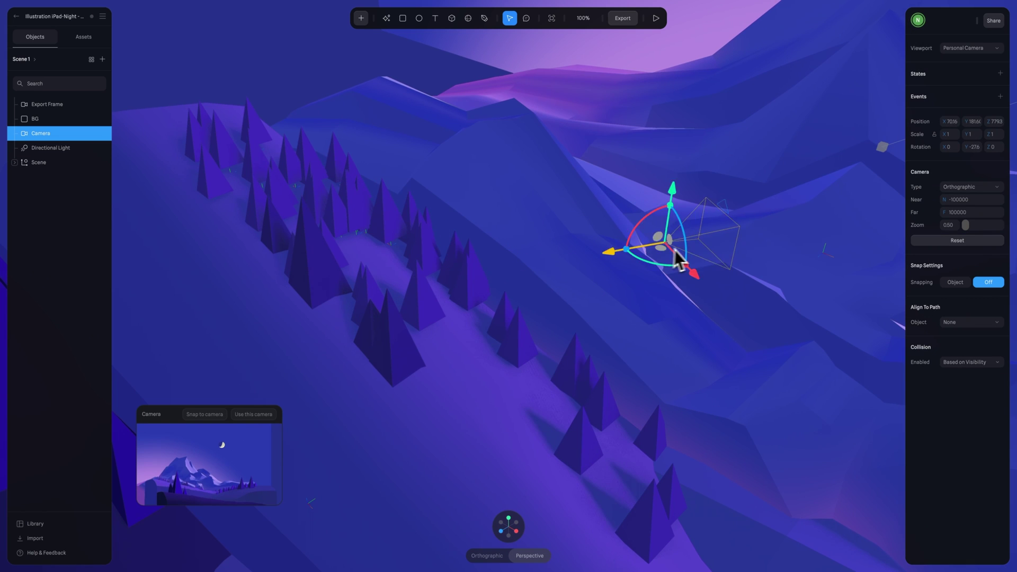
left_click_drag(675, 258, 858, 230)
Step: Preview the scene through the new camera and check the Camera choice in Export settings
left_click(655, 18)
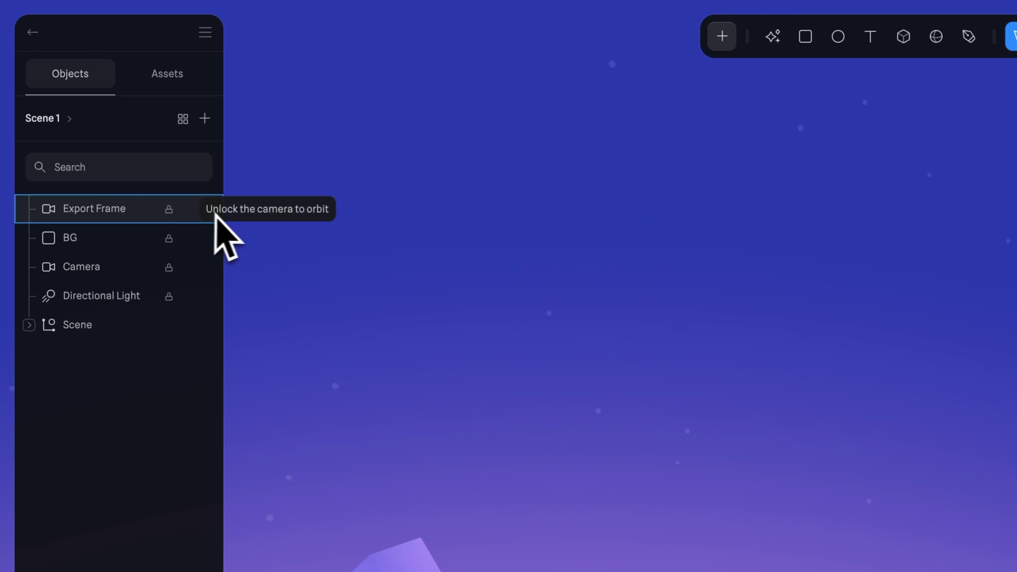
left_click(623, 19)
left_click(571, 155)
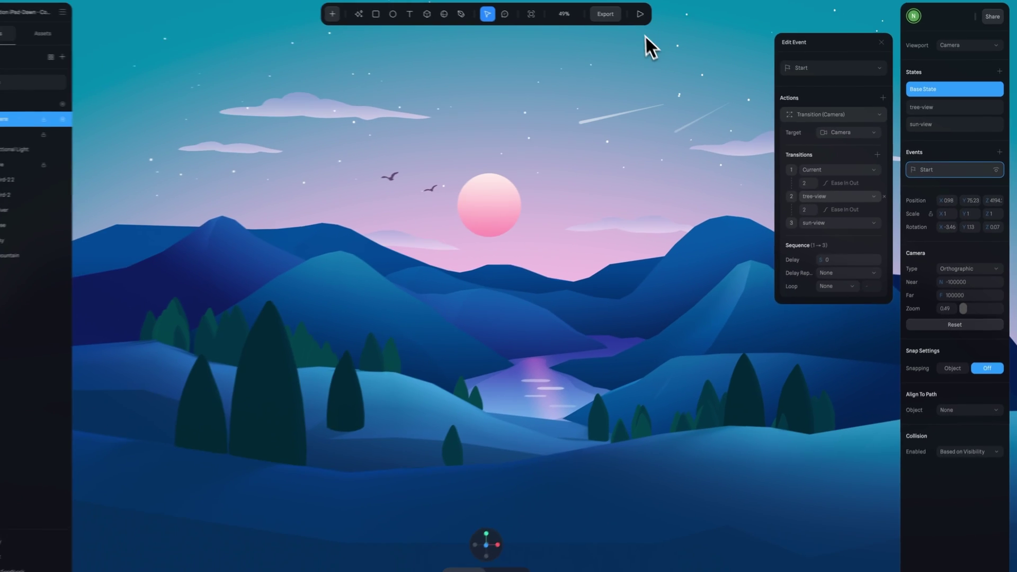
left_click(649, 15)
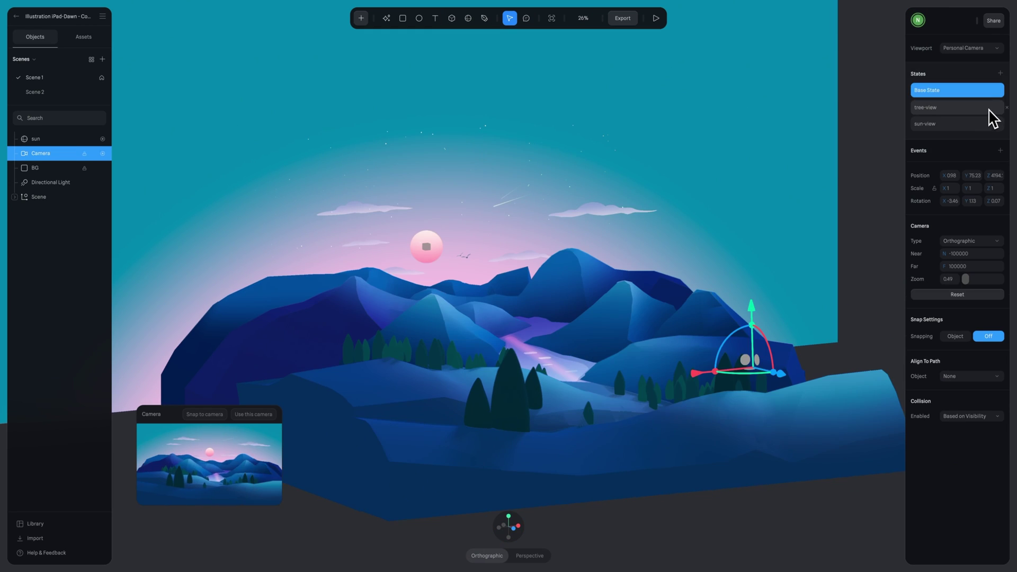
Step: Add a first camera state and pan its view toward the pine trees
left_click(988, 110)
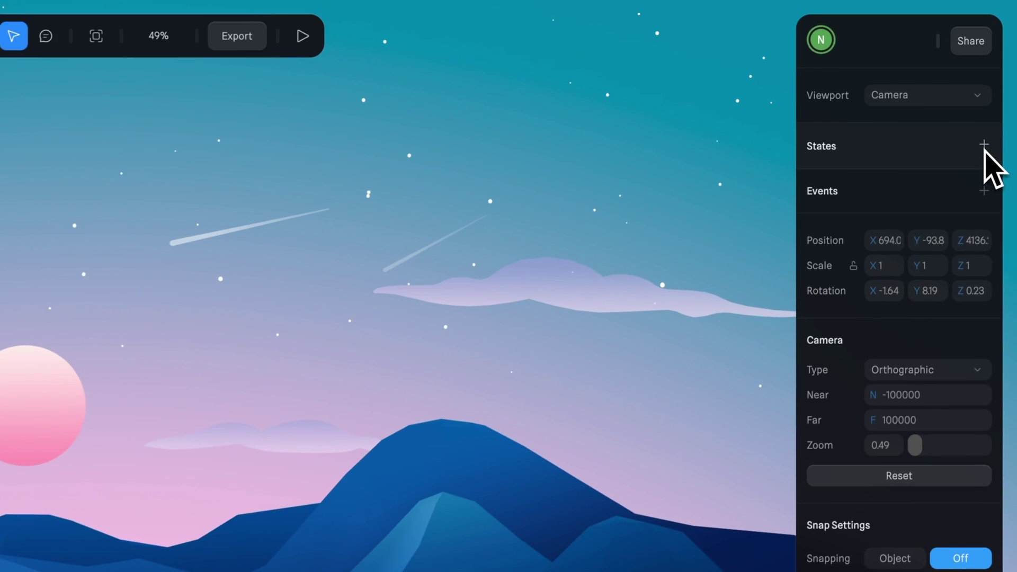
left_click(983, 148)
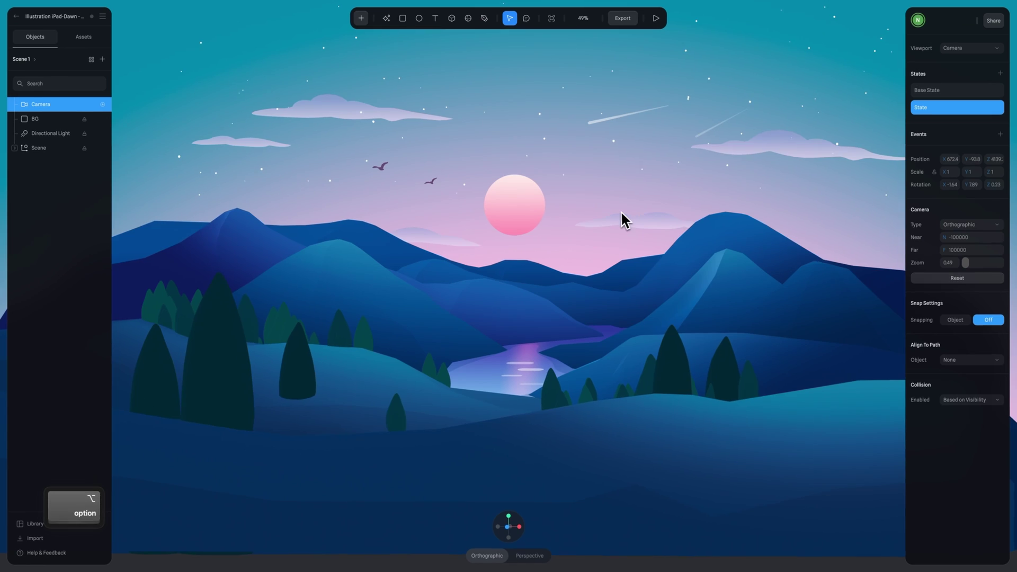
scroll(629, 219, "right", 5, "alt")
scroll(409, 216, "up", 5, "super")
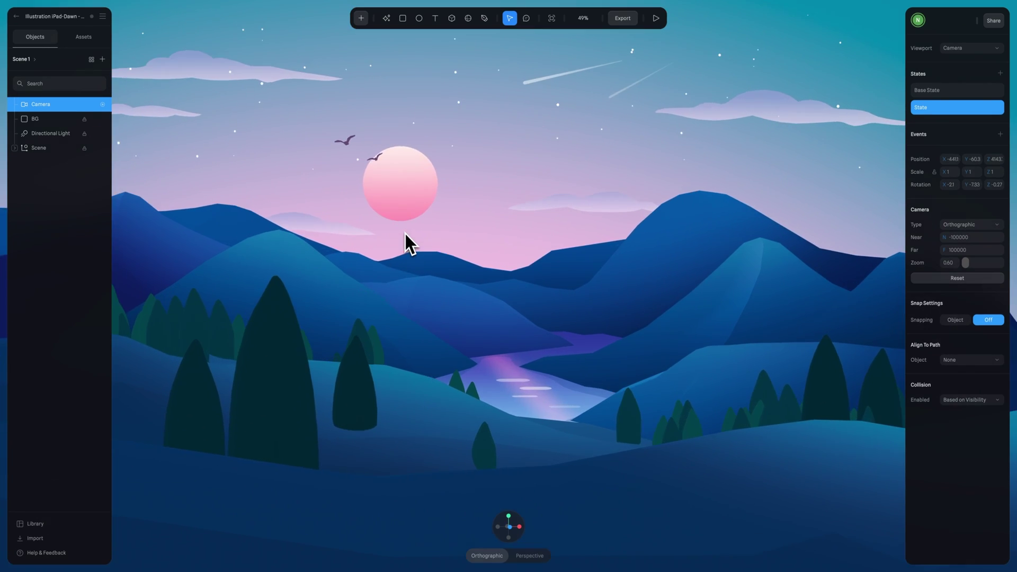
scroll(405, 233, "up", 3, "super")
left_click_drag(479, 216, 595, 197)
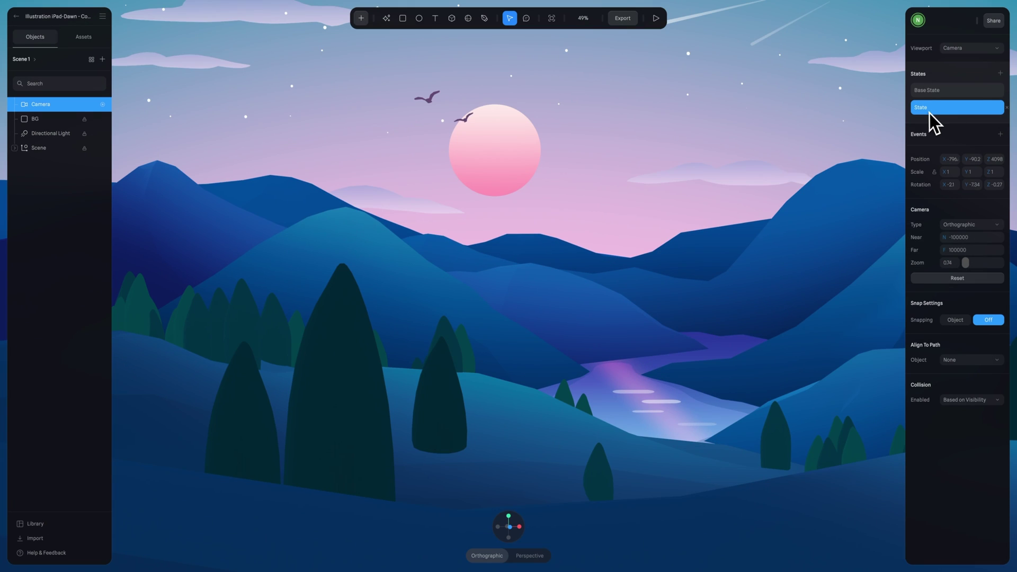
Step: Add a second camera state orbited to frame the sun, and compare both views
left_click(1000, 74)
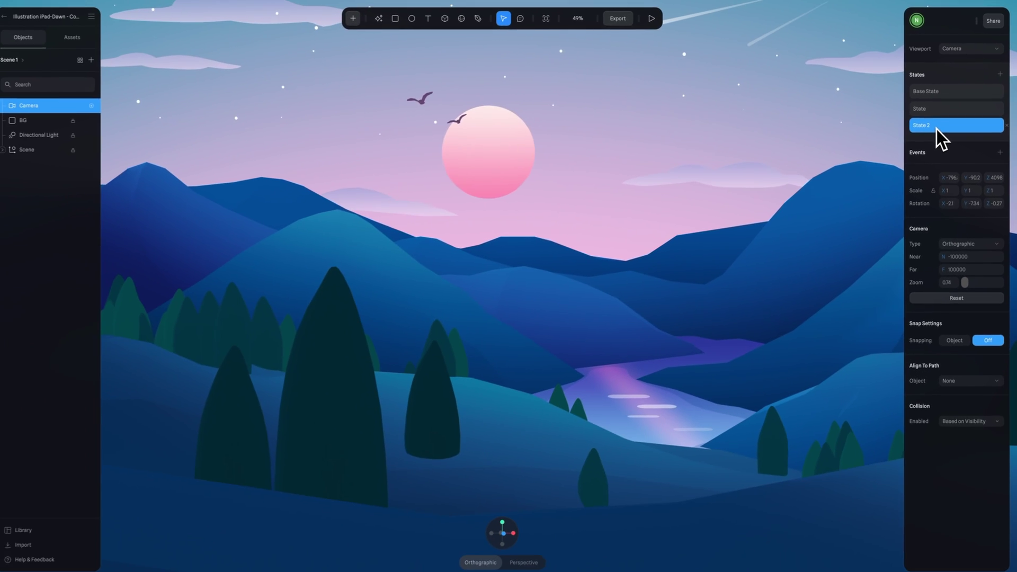
left_click_drag(704, 212, 633, 281, "super")
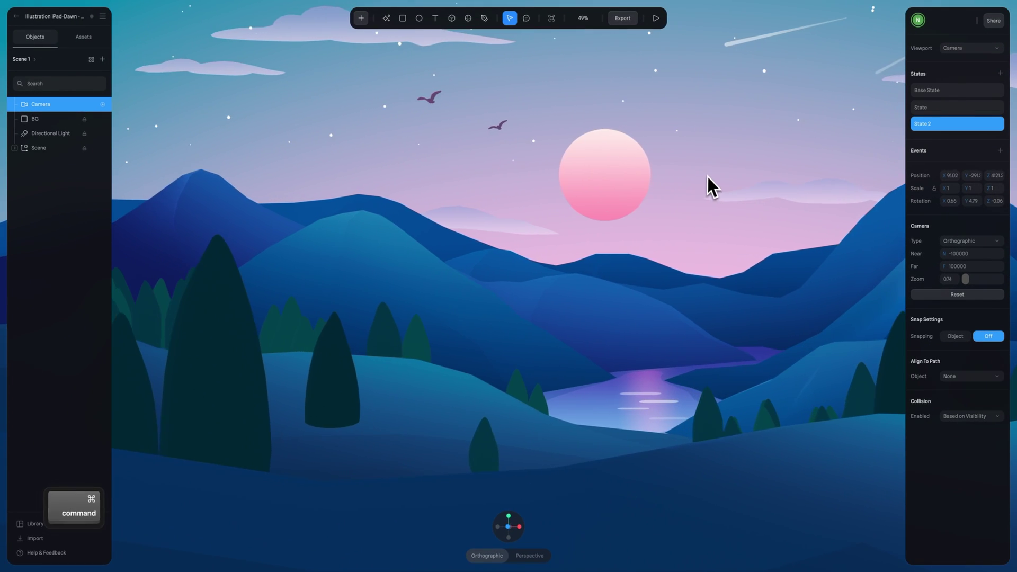
left_click(945, 108)
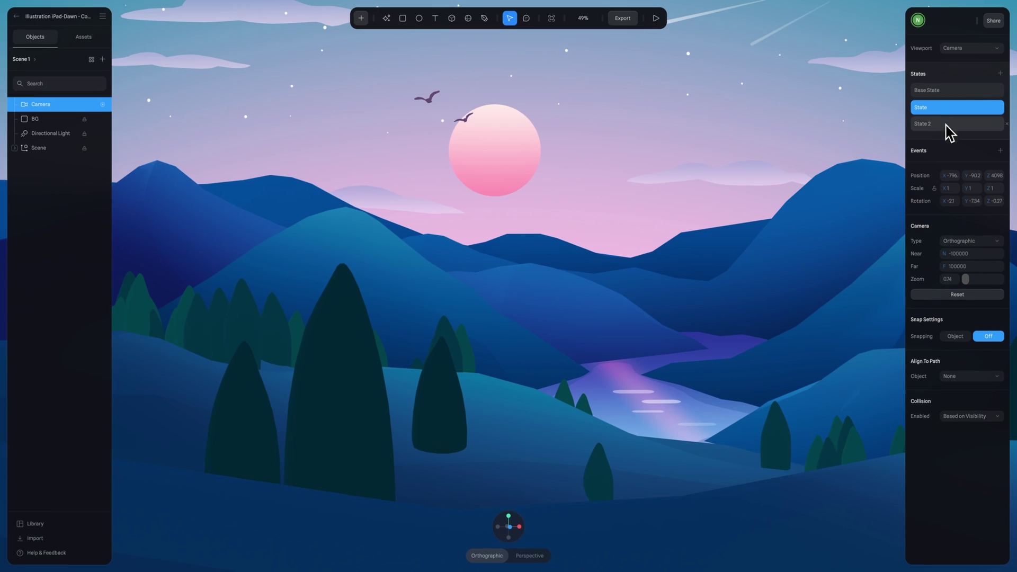
left_click(946, 125)
left_click(937, 109)
Step: Rename the states tree-view and sun-view, then return to the Base State
double_click(925, 108)
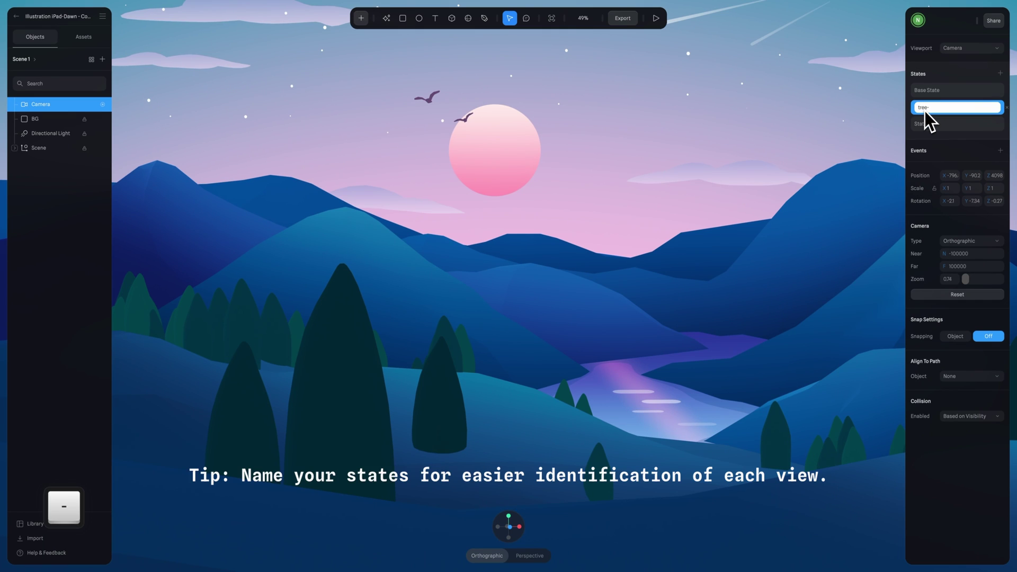
double_click(930, 125)
type("sun-view")
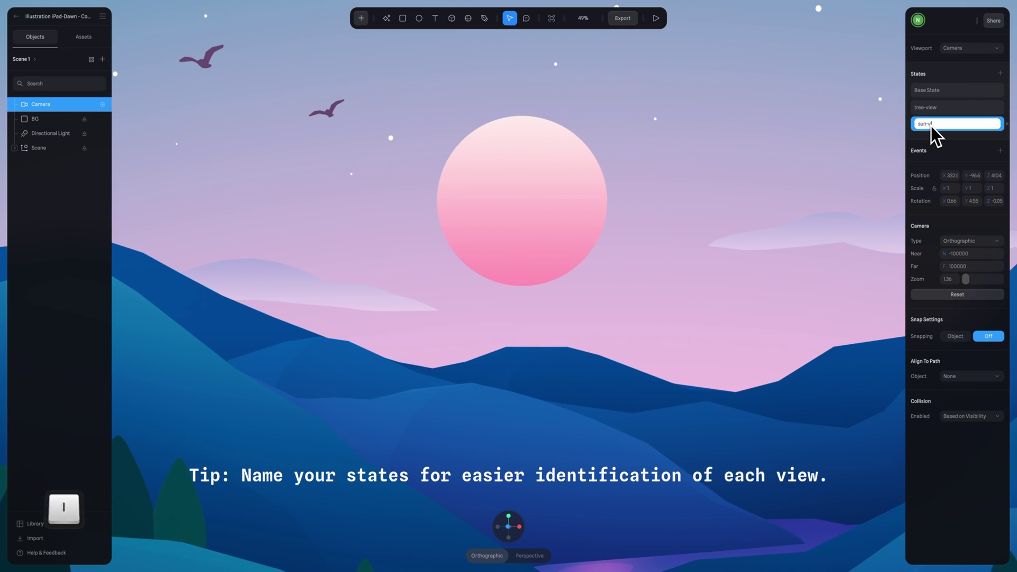
left_click(948, 108)
left_click(946, 95)
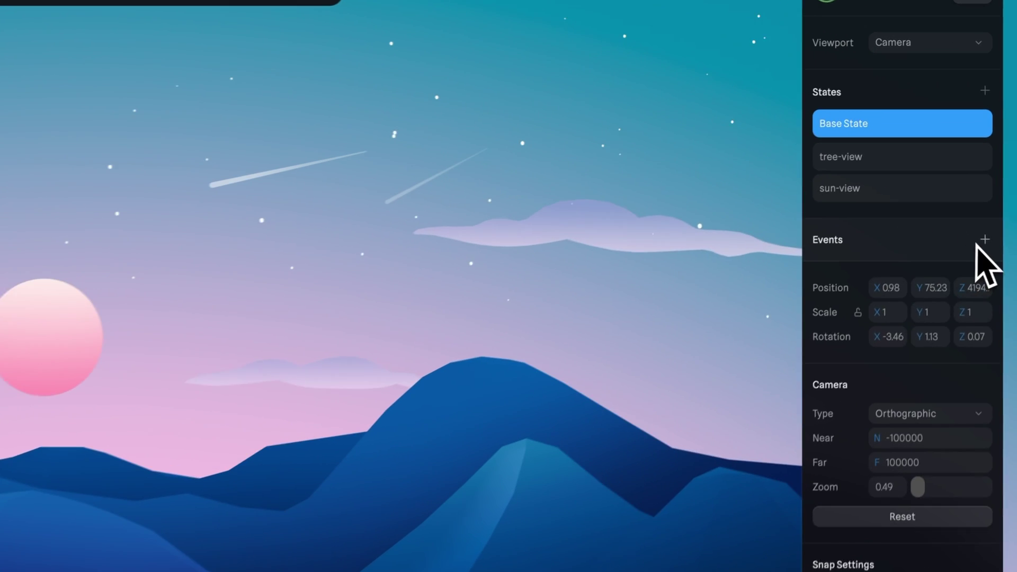
Step: Add a Start transition moving the camera from Current to tree-view to sun-view, and preview it
left_click(995, 179)
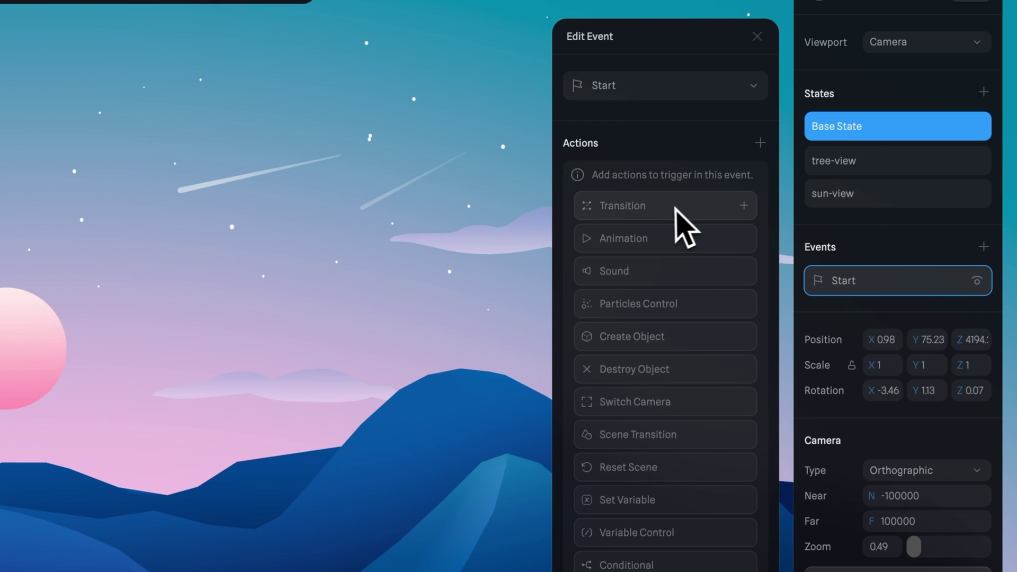
left_click(683, 227)
left_click(672, 185)
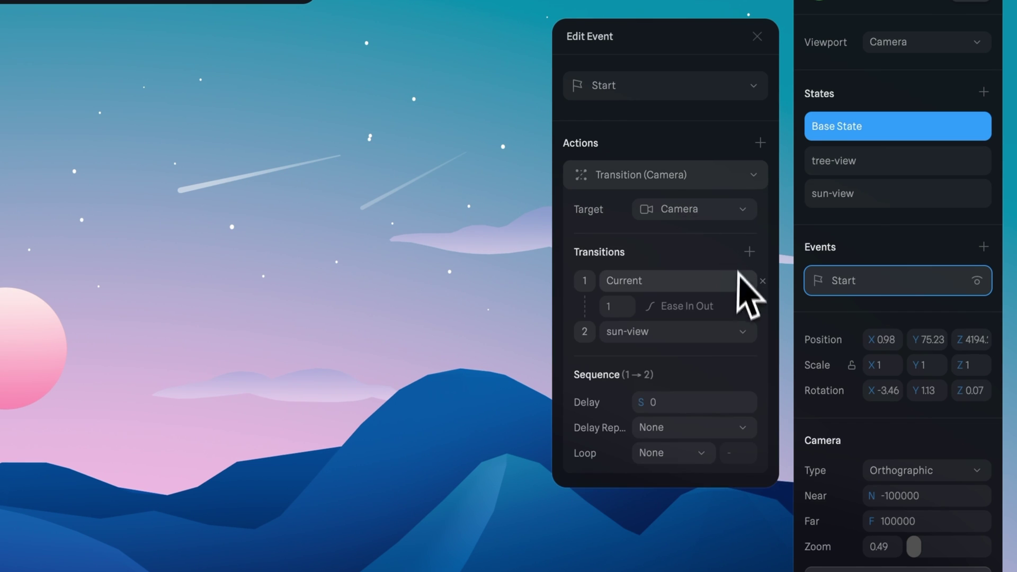
left_click(630, 343)
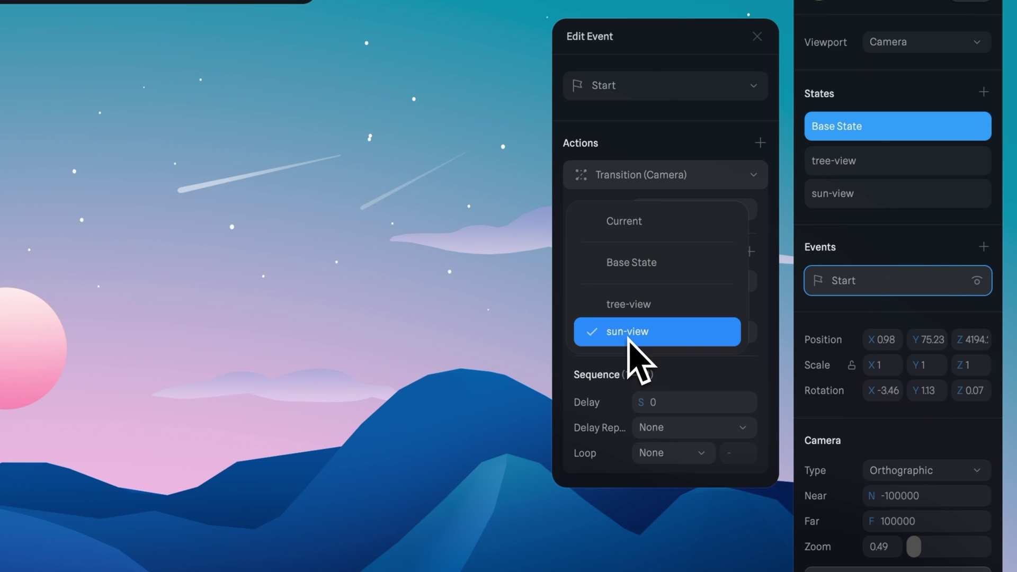
left_click(627, 311)
left_click(751, 255)
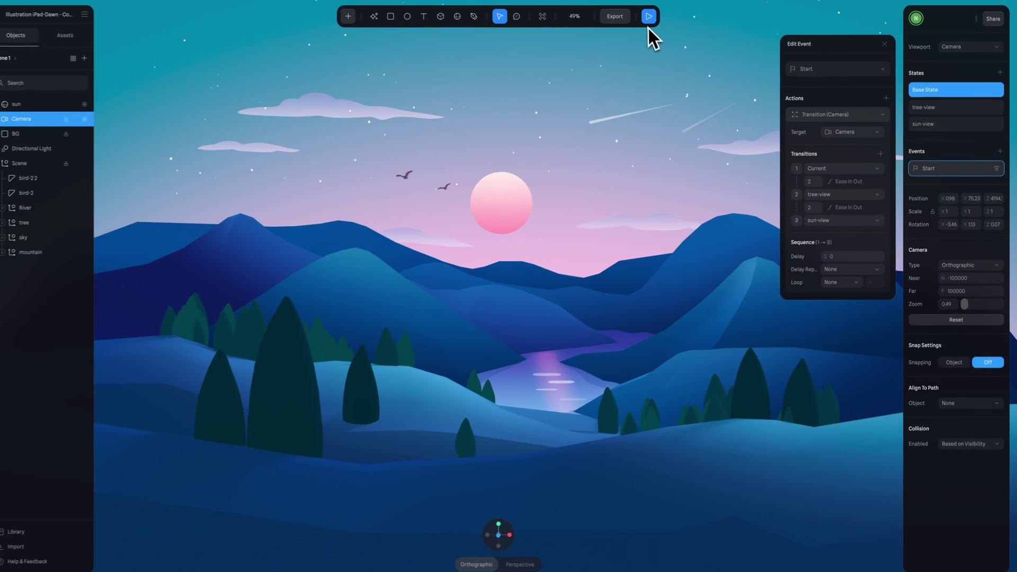
left_click(648, 18)
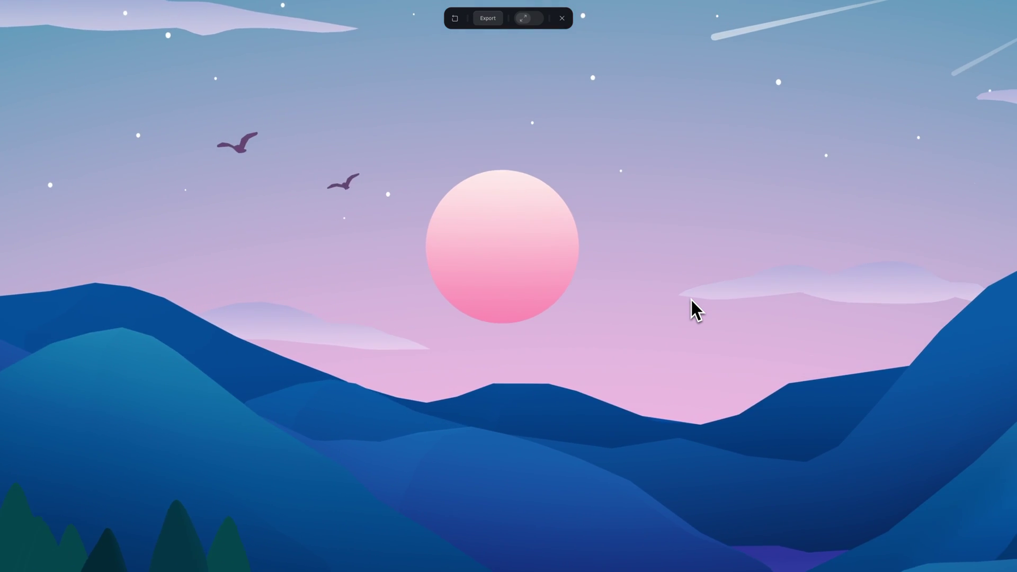
Step: Exit the preview, review the tree-view and sun-view states, and select the sun
key("Escape")
left_click(956, 109)
left_click(955, 125)
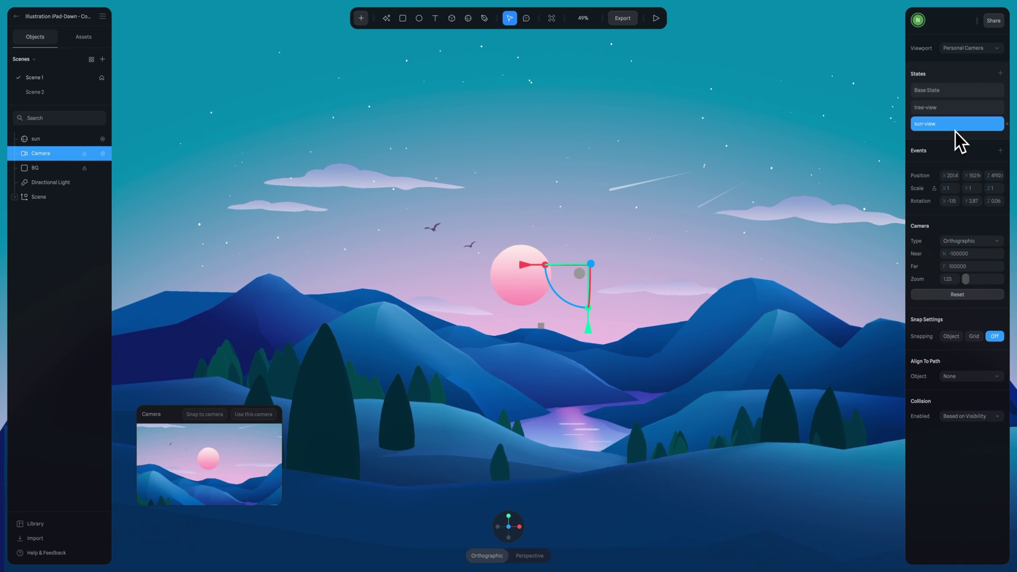
left_click(516, 297)
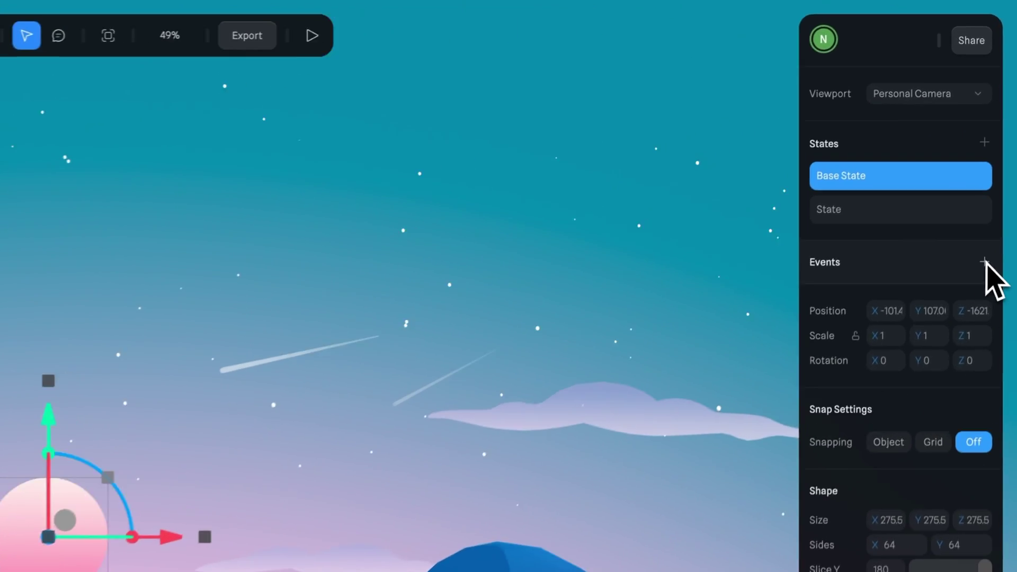
Step: Add a Mouse Down event on the sun toggling the camera to sun-view over 2 seconds
left_click(1000, 134)
left_click(711, 142)
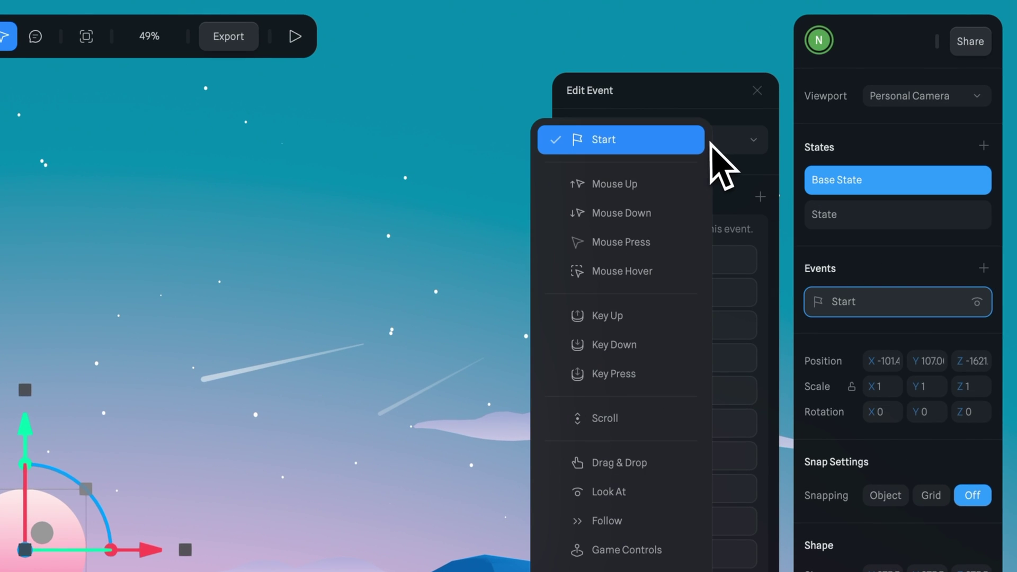
left_click(614, 221)
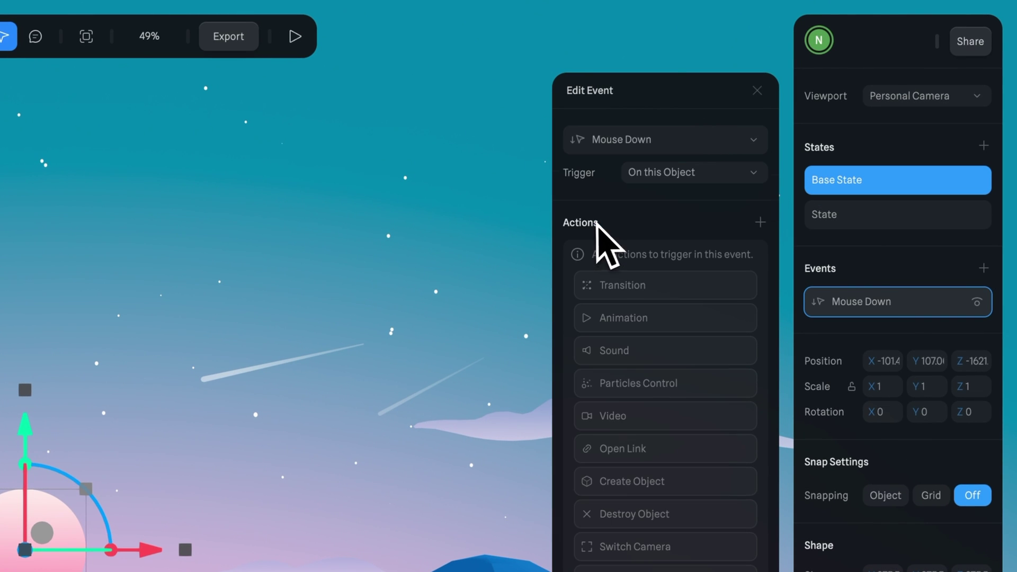
left_click(681, 289)
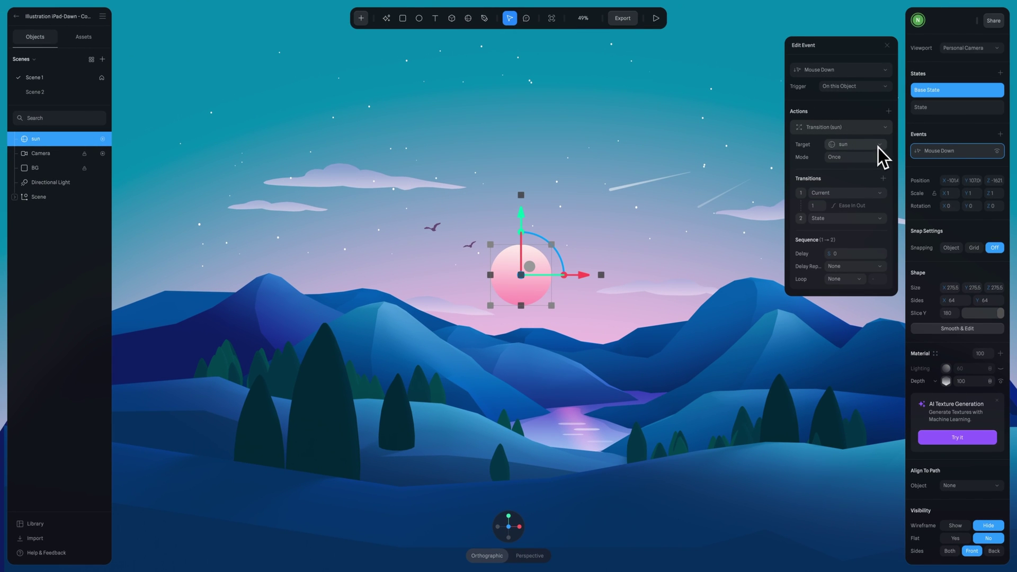
left_click(878, 146)
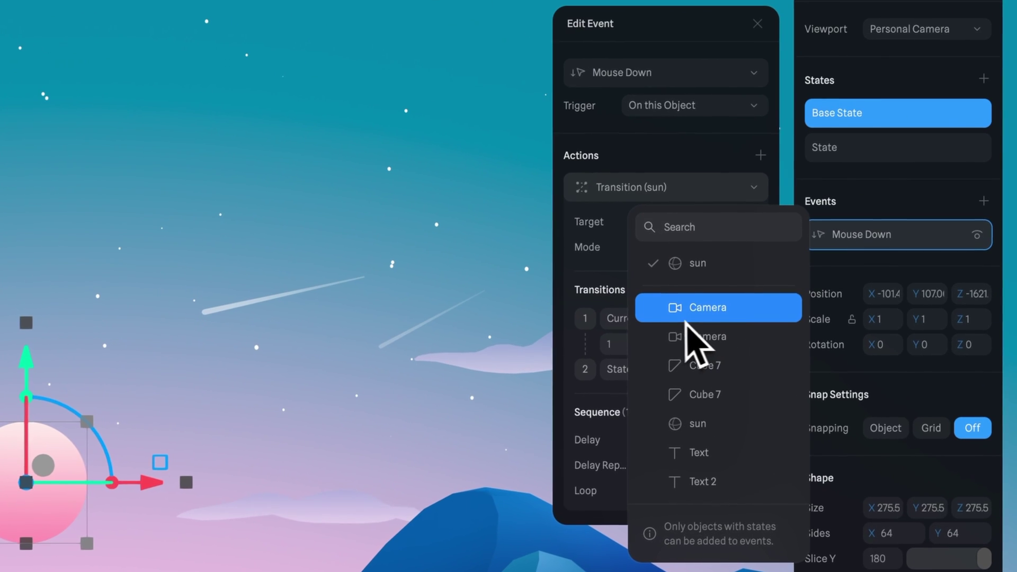
left_click(759, 316)
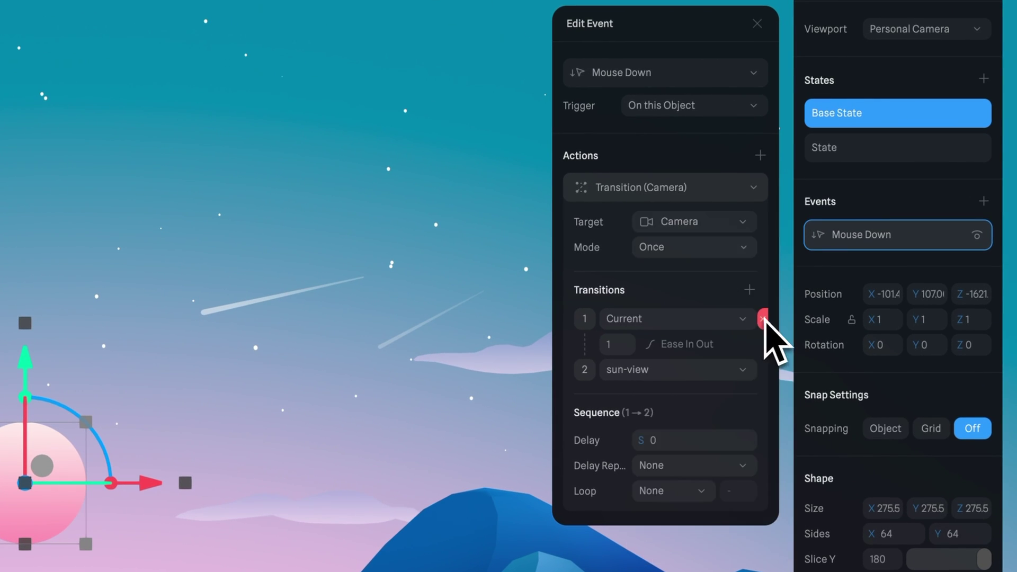
left_click(693, 248)
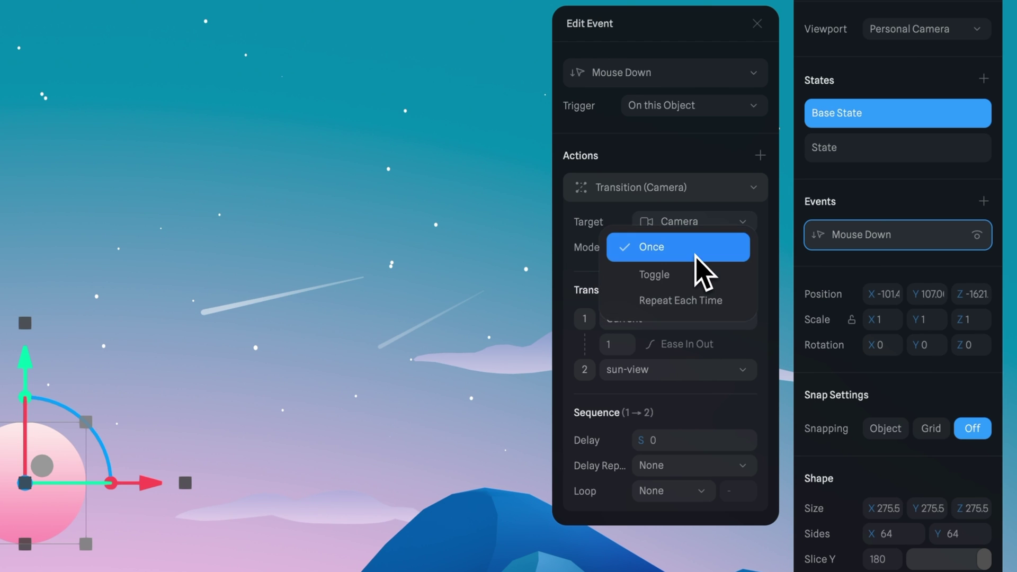
left_click(698, 272)
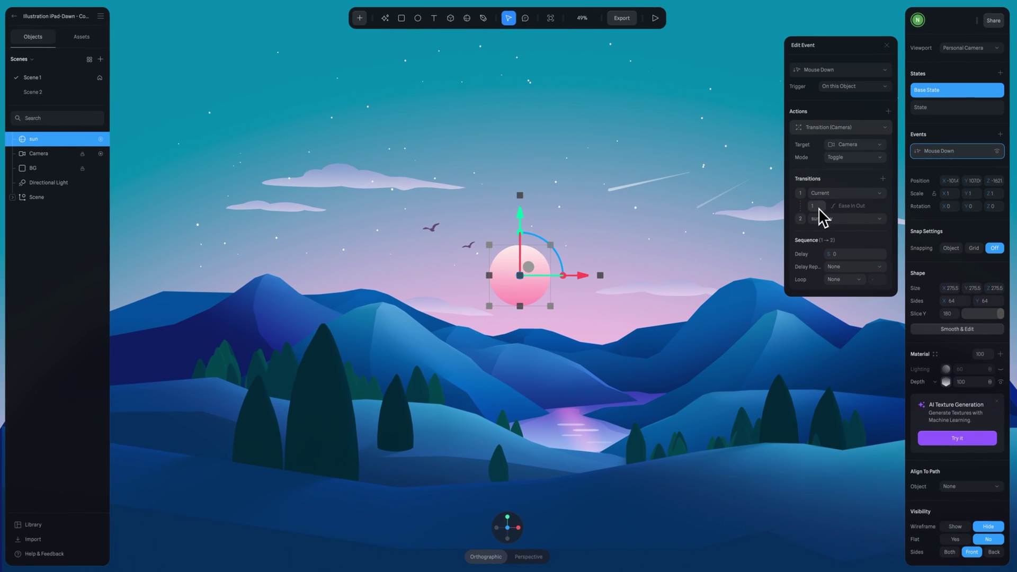
left_click(812, 209)
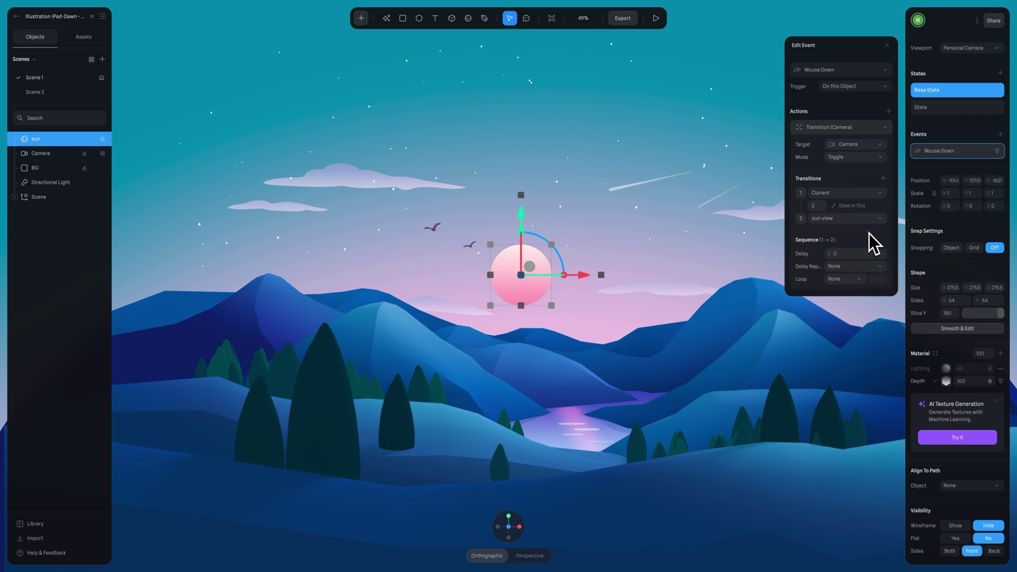
Step: Play the scene and click the sun to make the camera zoom toward it
left_click(657, 19)
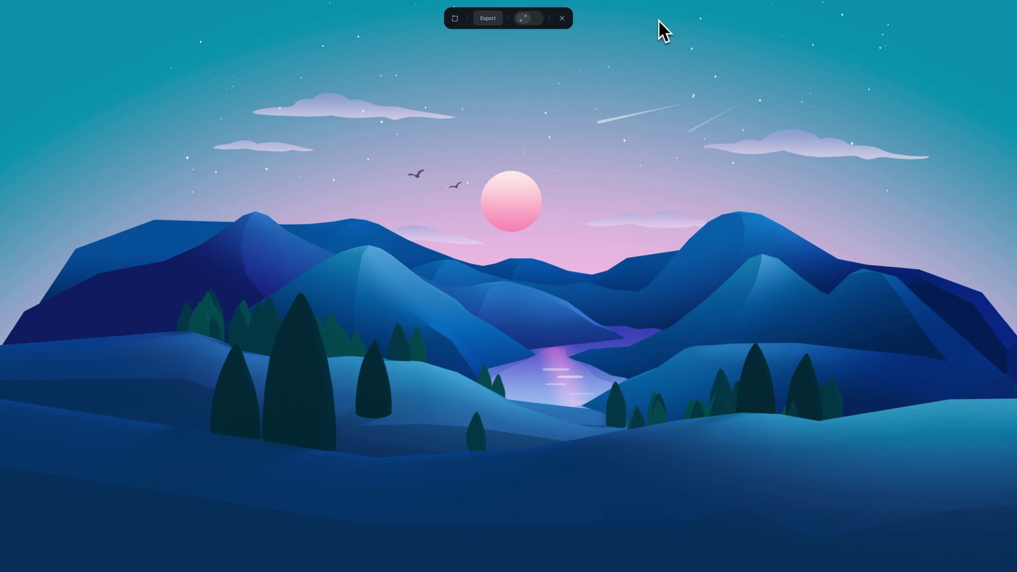
left_click(517, 206)
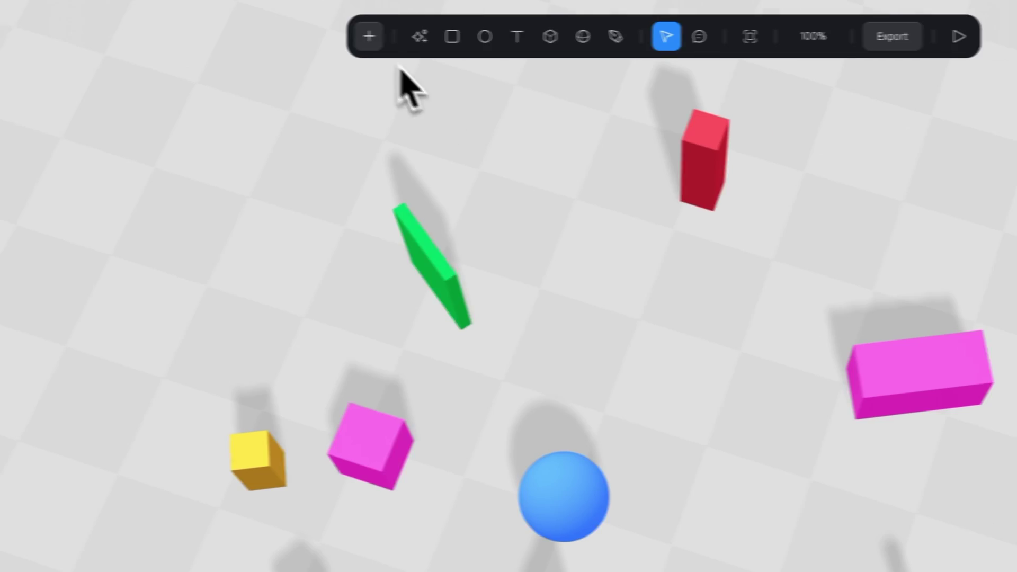
Step: Draw a path with several curved points winding among the coloured blocks
left_click(367, 34)
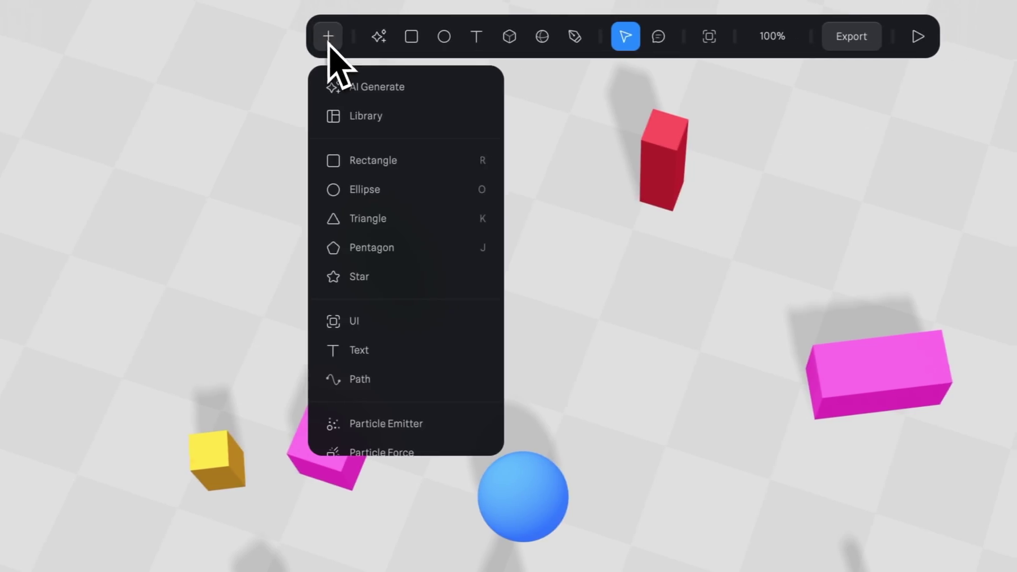
left_click(359, 379)
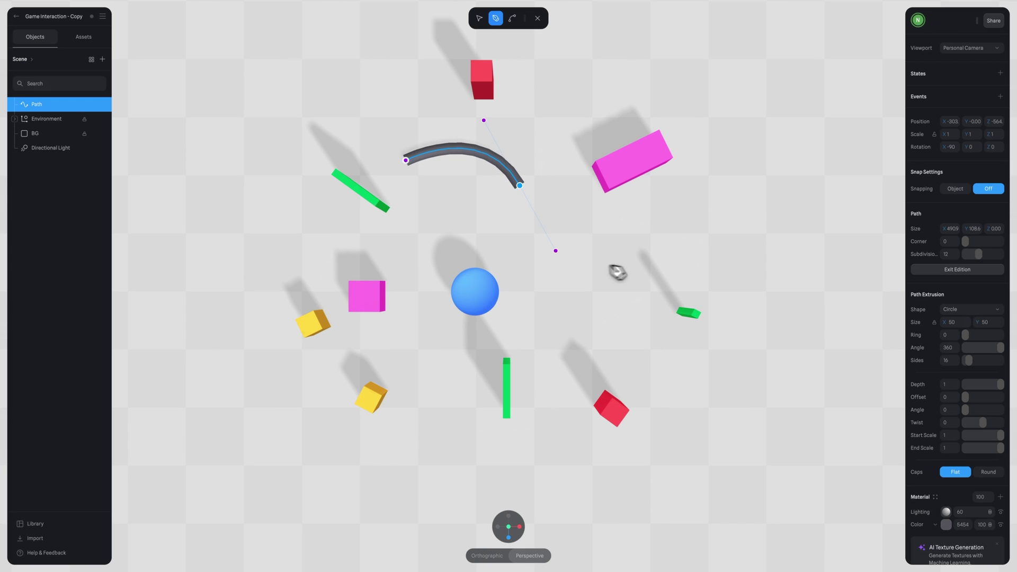
left_click_drag(640, 262, 689, 254)
left_click_drag(755, 314, 753, 405)
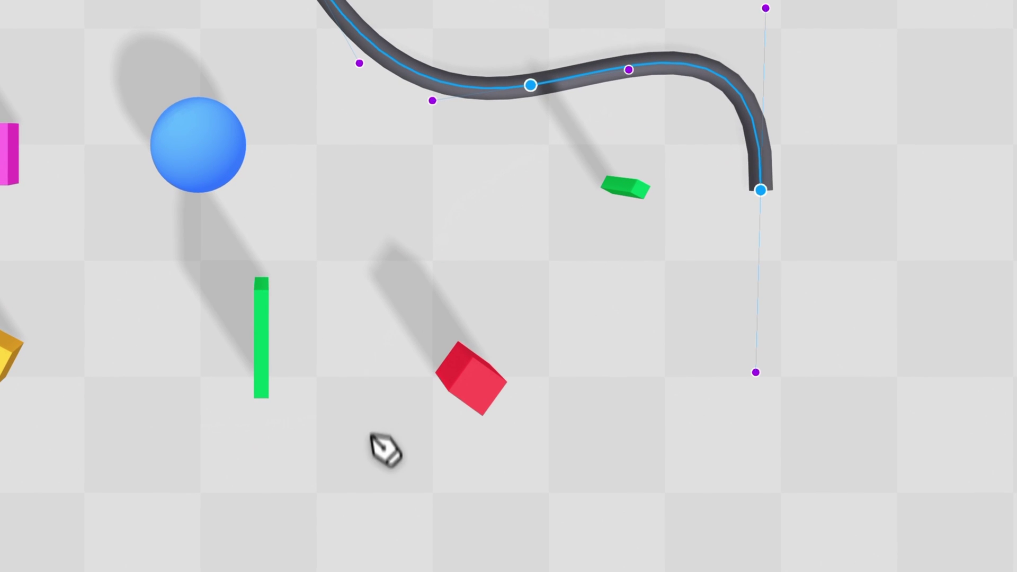
left_click_drag(372, 437, 281, 288)
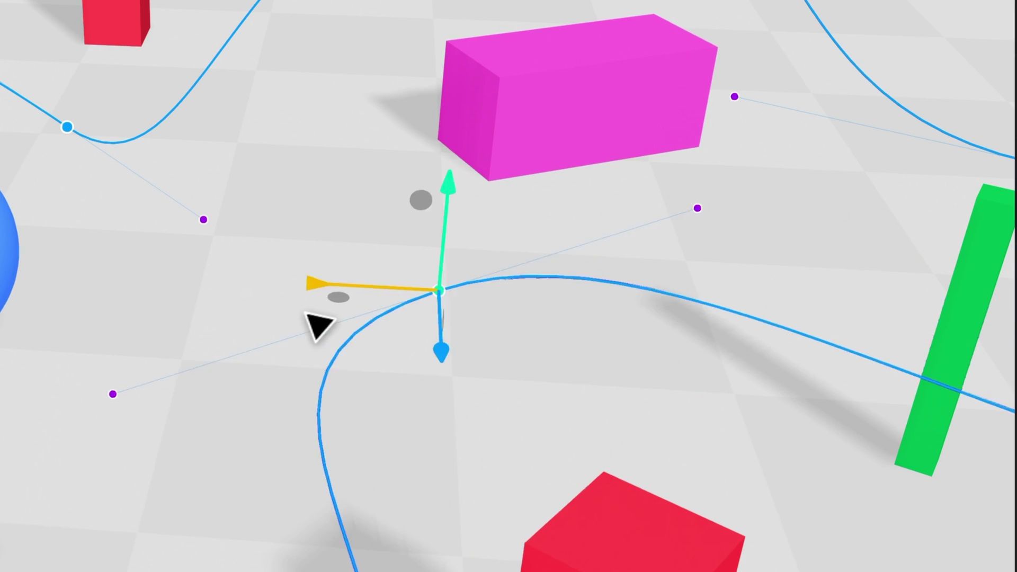
middle_click_drag(317, 325, 585, 310)
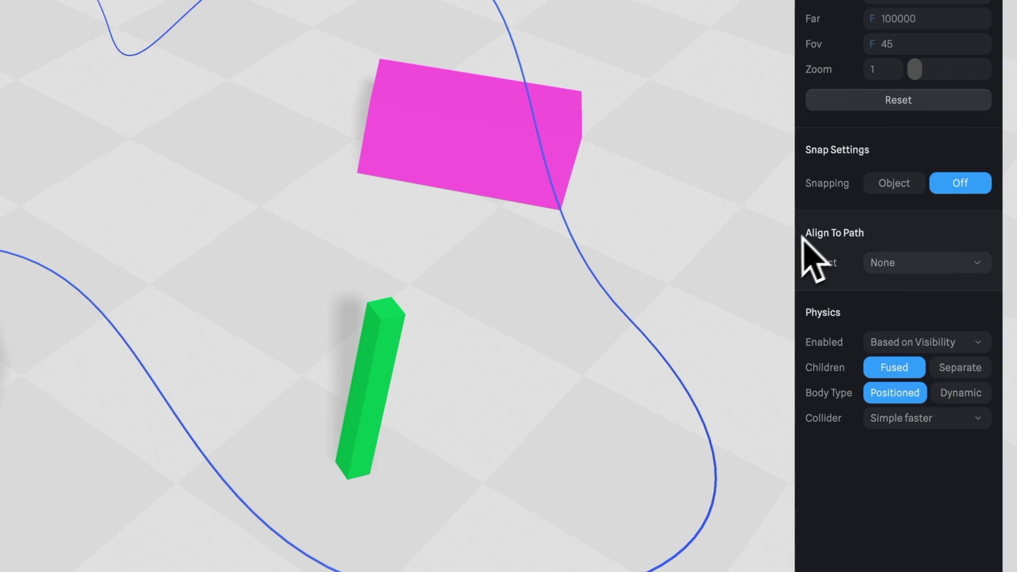
Step: Align the camera to the Path with Tangential orientation
left_click(951, 268)
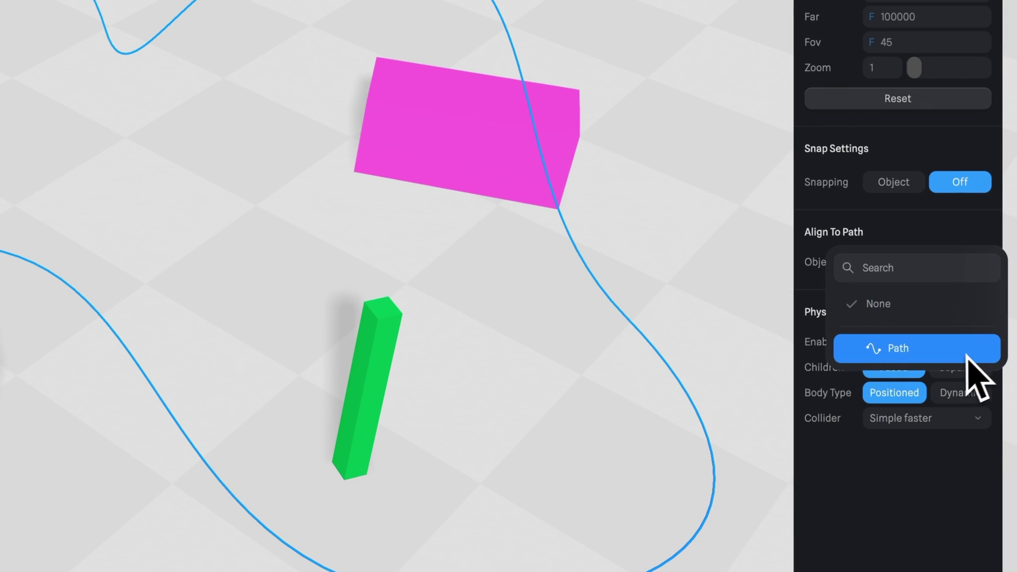
left_click(952, 349)
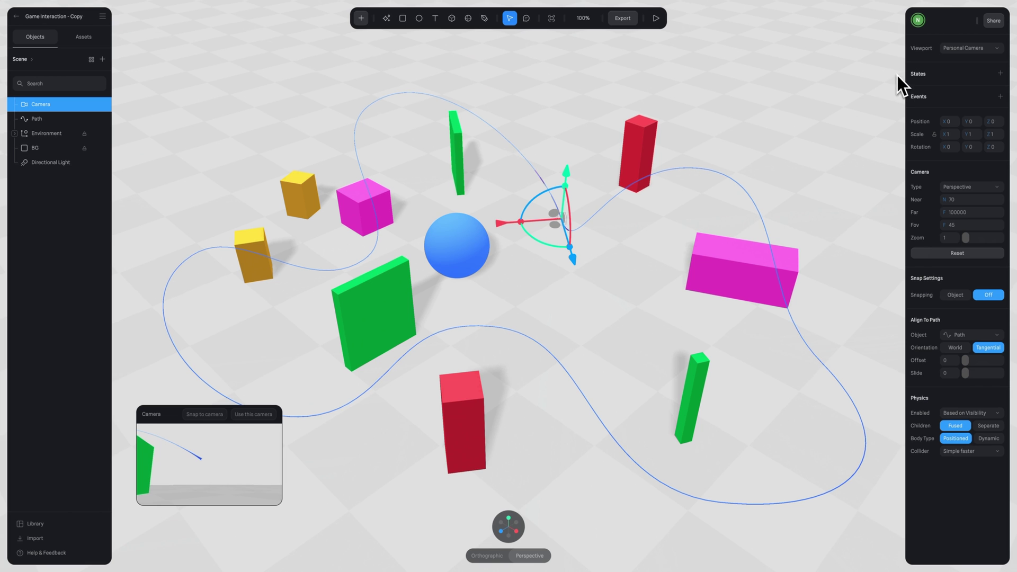
Step: Add a second camera state with Align To Path offset 1 and zoom 2.61
left_click(1000, 74)
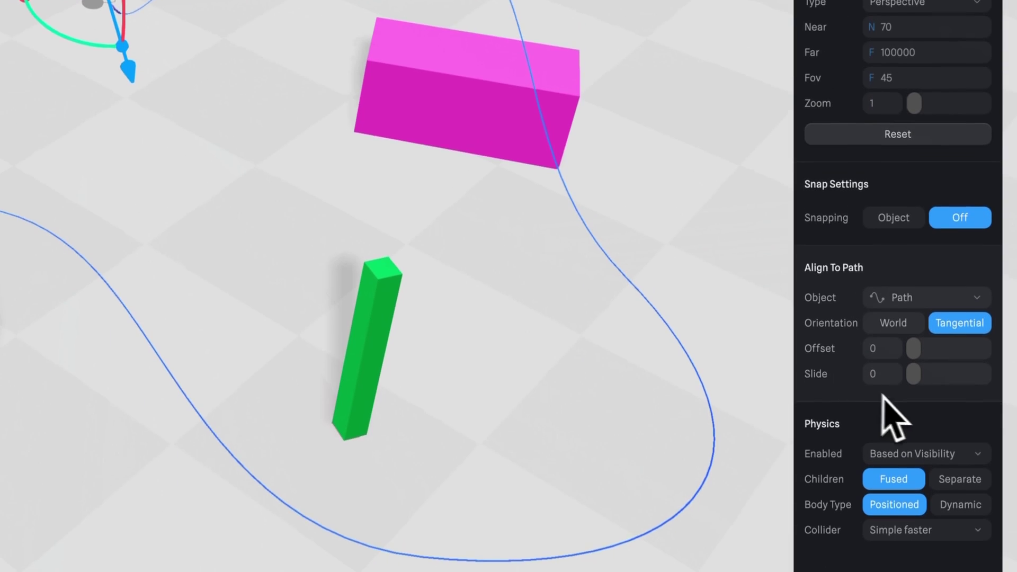
key("Return")
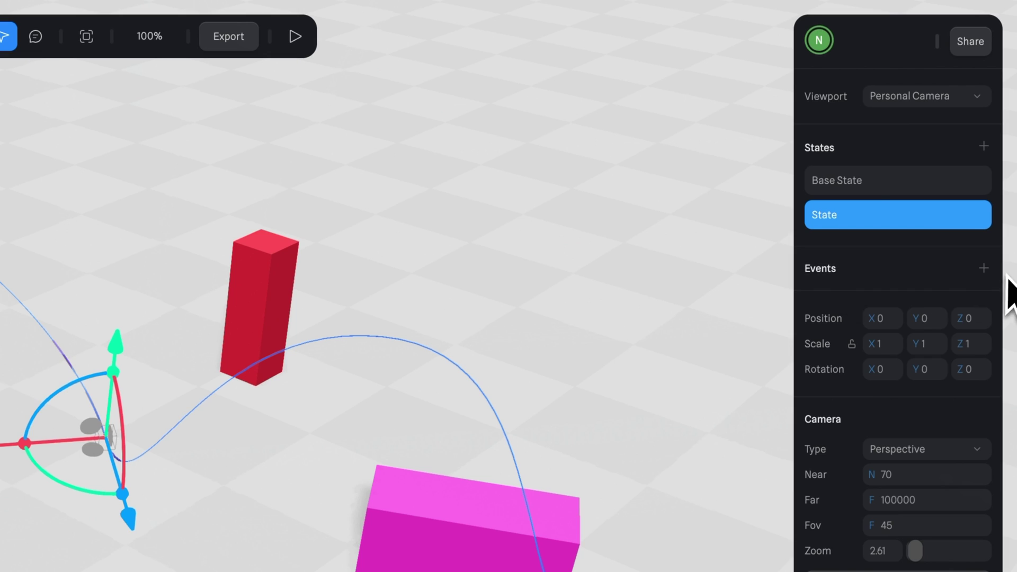
Step: Give the camera a Start event that transitions it over 10 seconds, Linear easing, looping infinitely
left_click(983, 268)
left_click(638, 261)
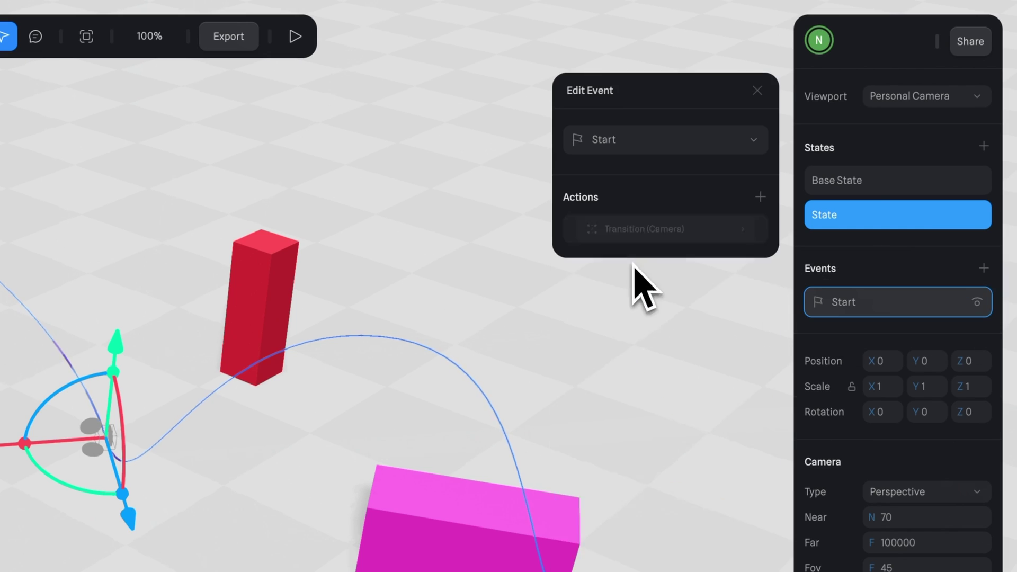
left_click(638, 233)
left_click(699, 264)
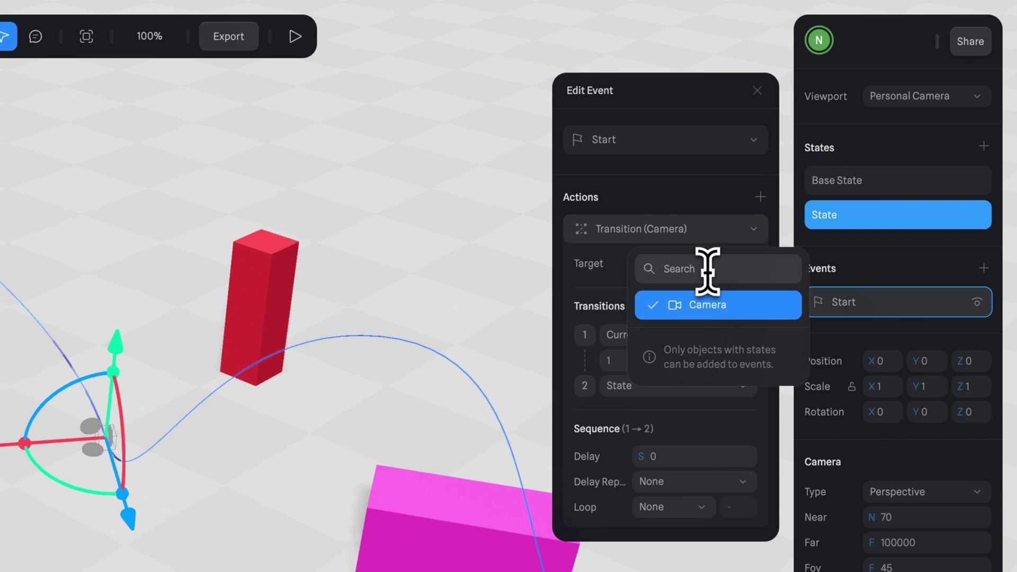
left_click(694, 310)
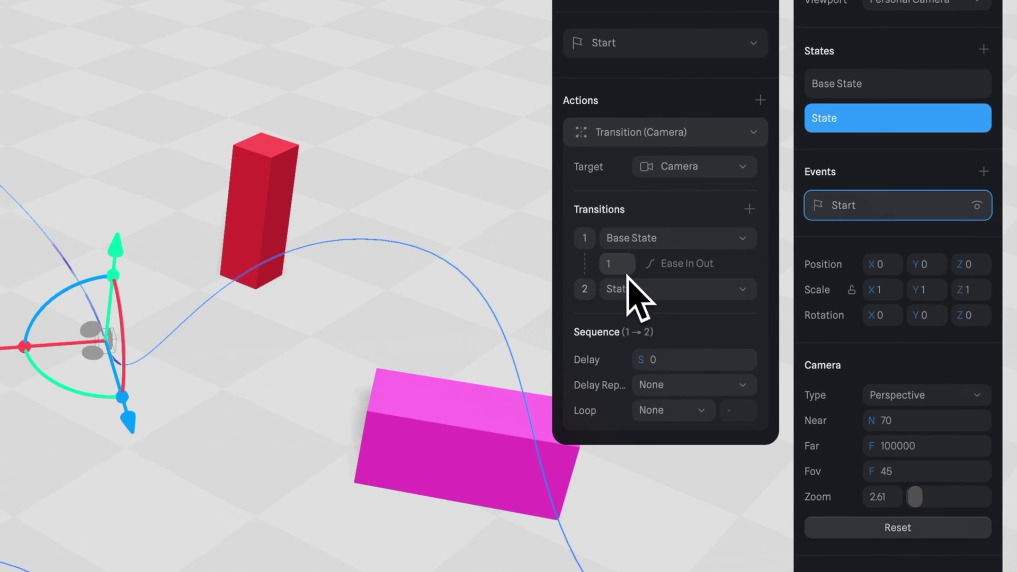
left_click(726, 267)
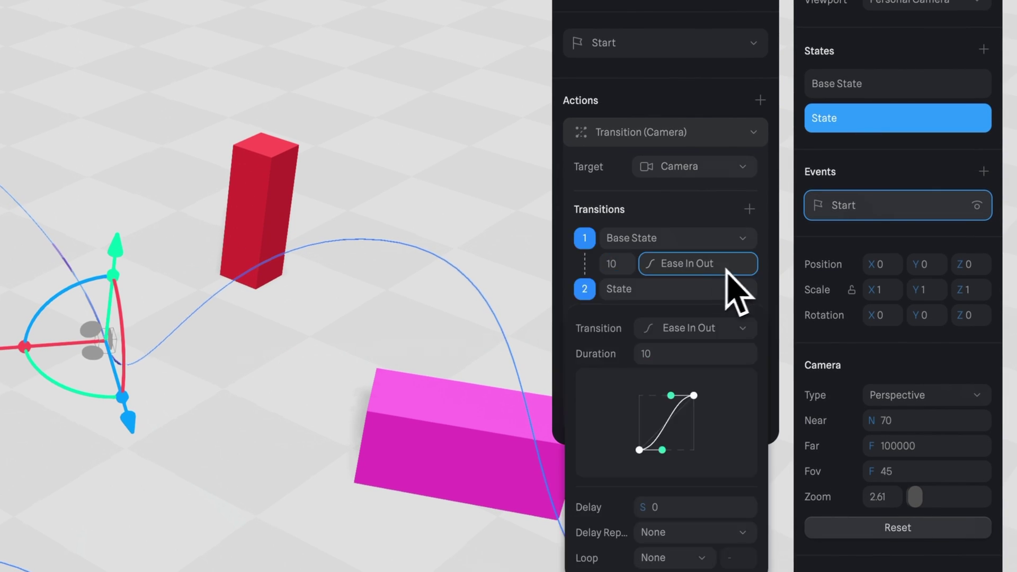
left_click(738, 328)
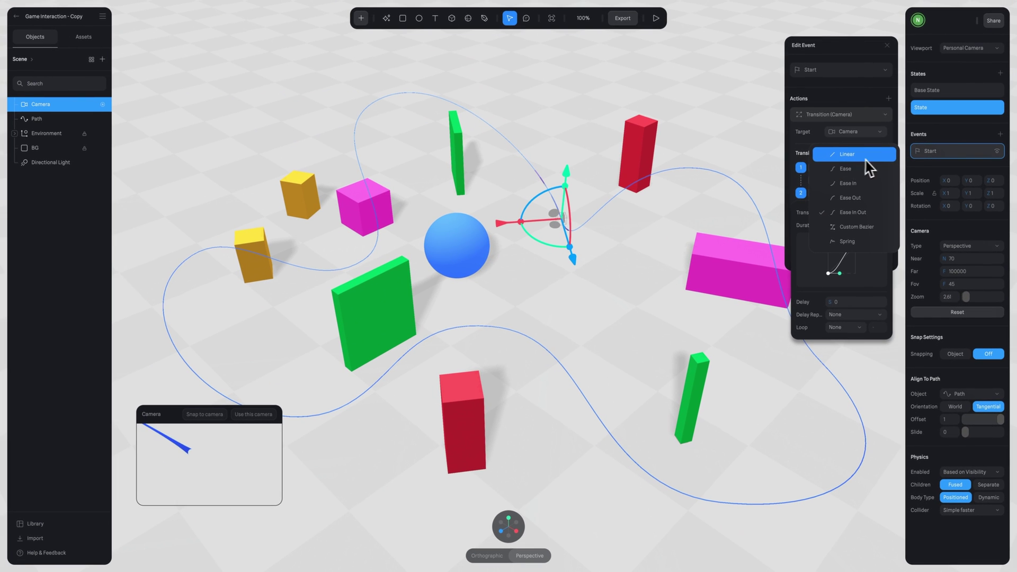
left_click(655, 18)
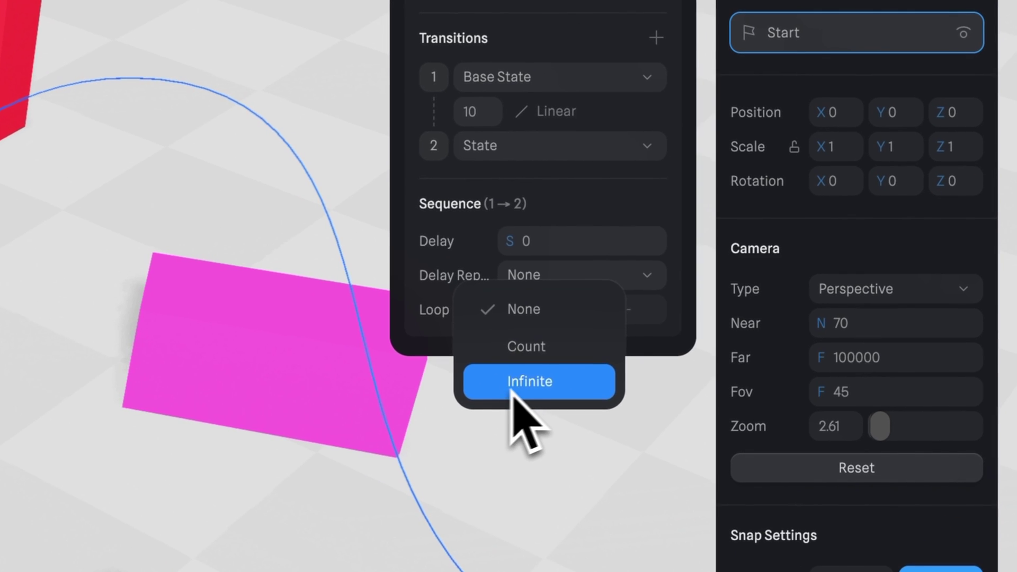
left_click(750, 348)
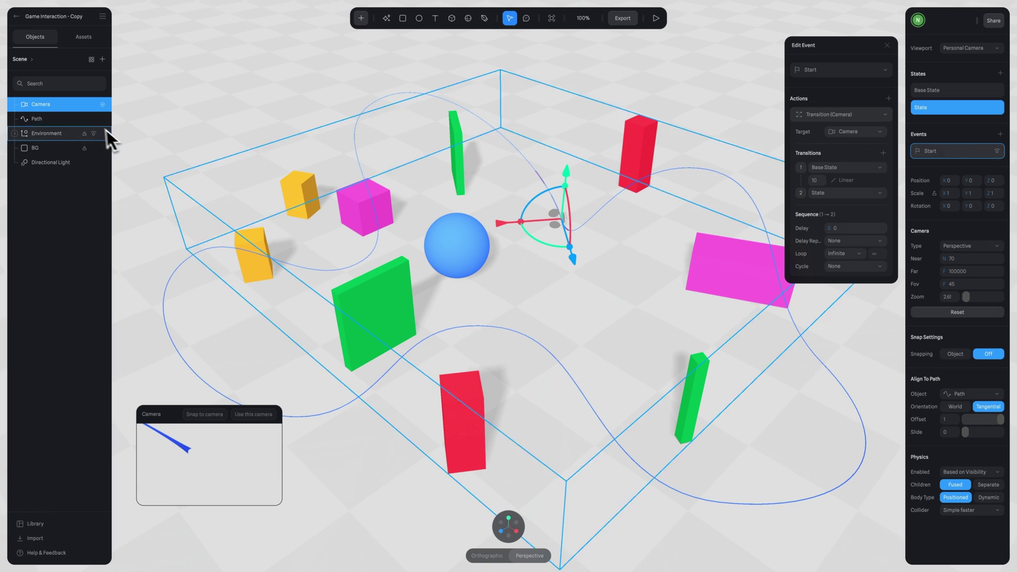
Step: Hide the Path row and preview the camera looping through the blocks without the curve
key("Escape")
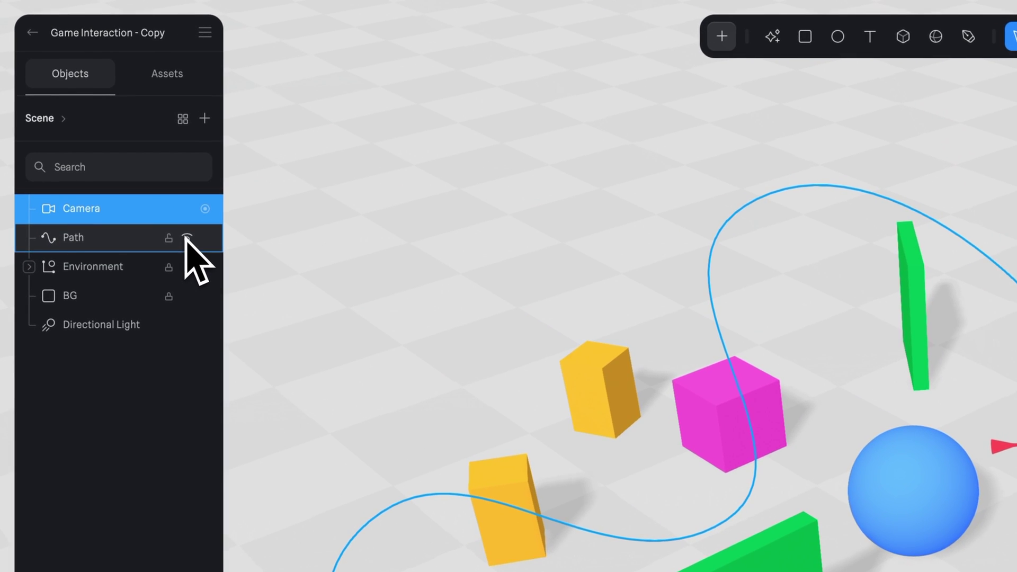
left_click(187, 236)
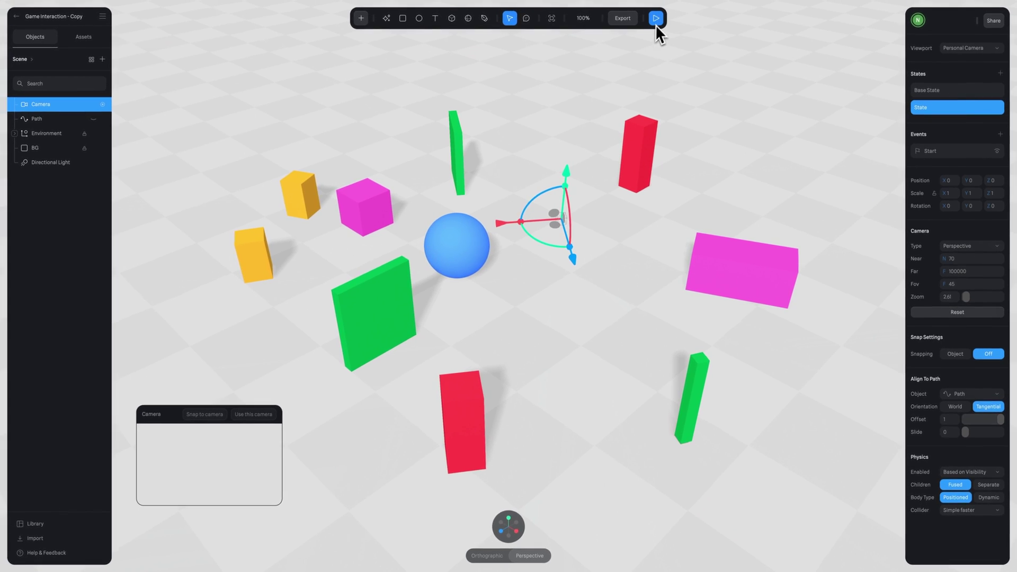
left_click(655, 20)
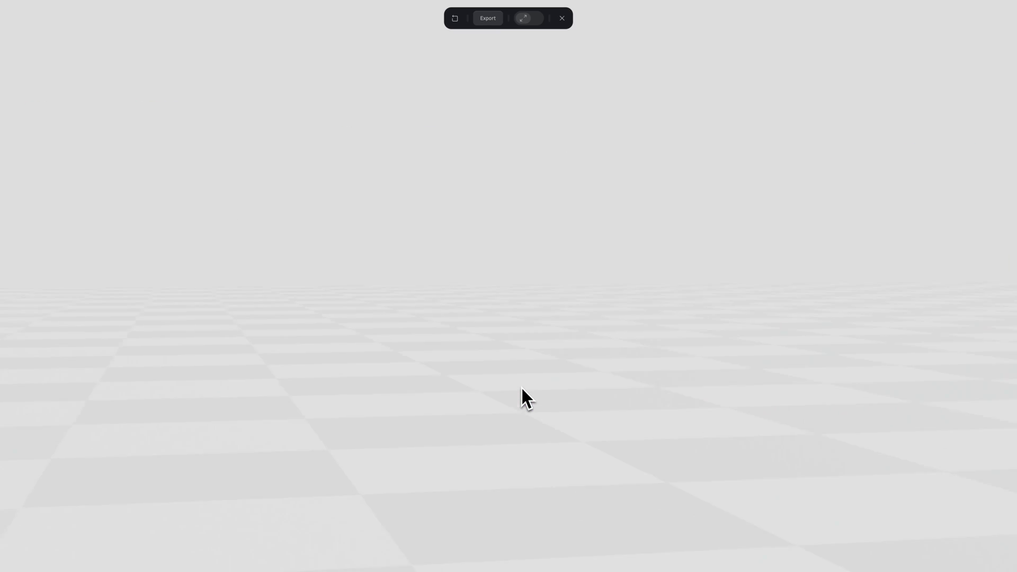
key("Escape")
left_click(33, 107)
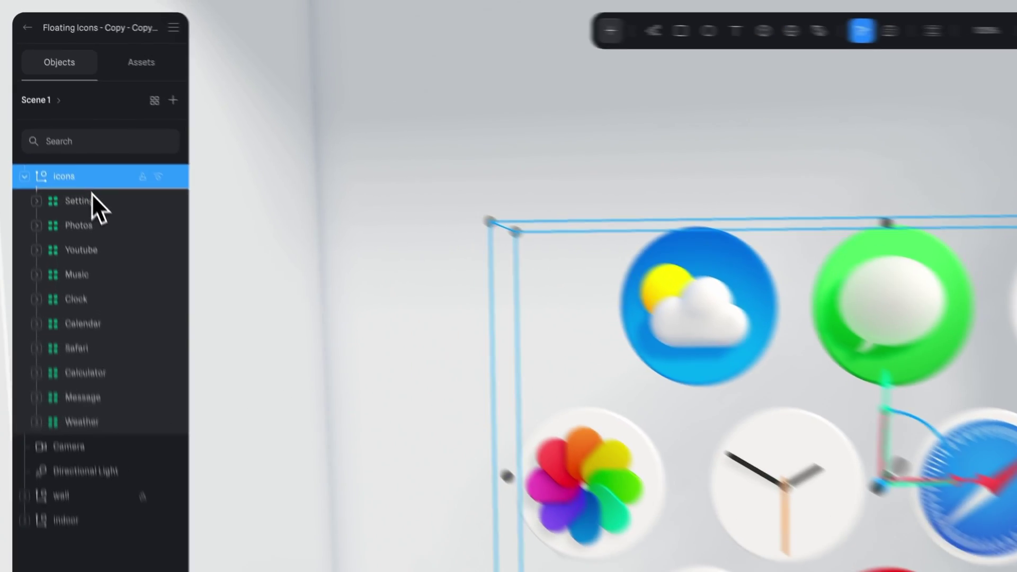
Step: Collapse the icons group and drag it onto the Camera row so it nests inside
left_click(24, 176)
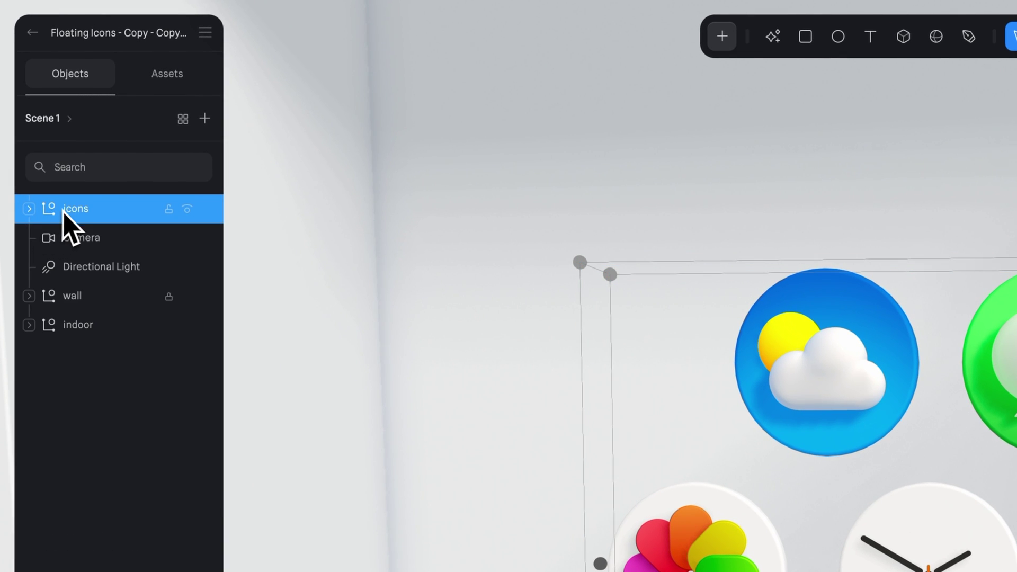
left_click_drag(73, 241, 73, 245)
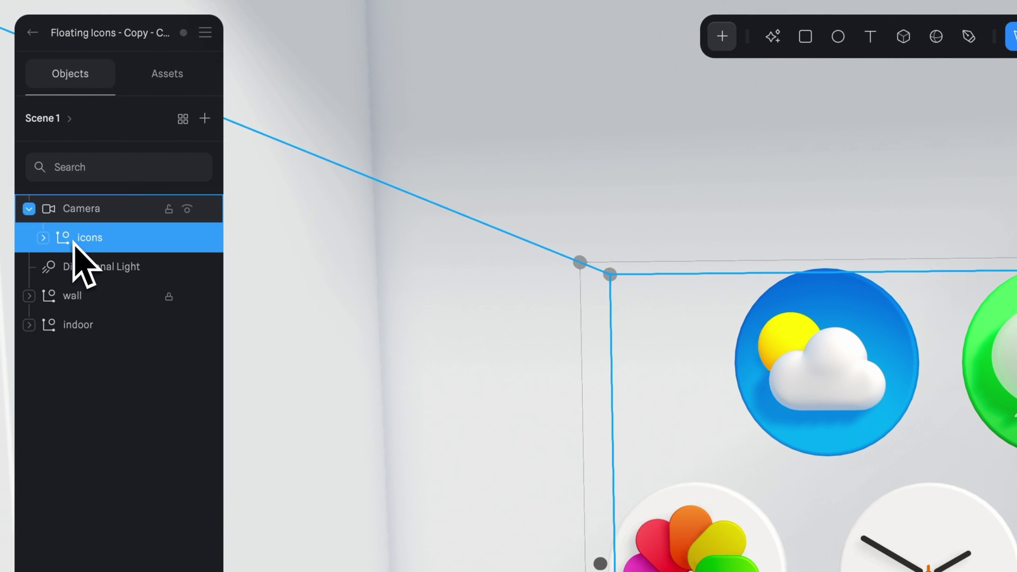
left_click(68, 210)
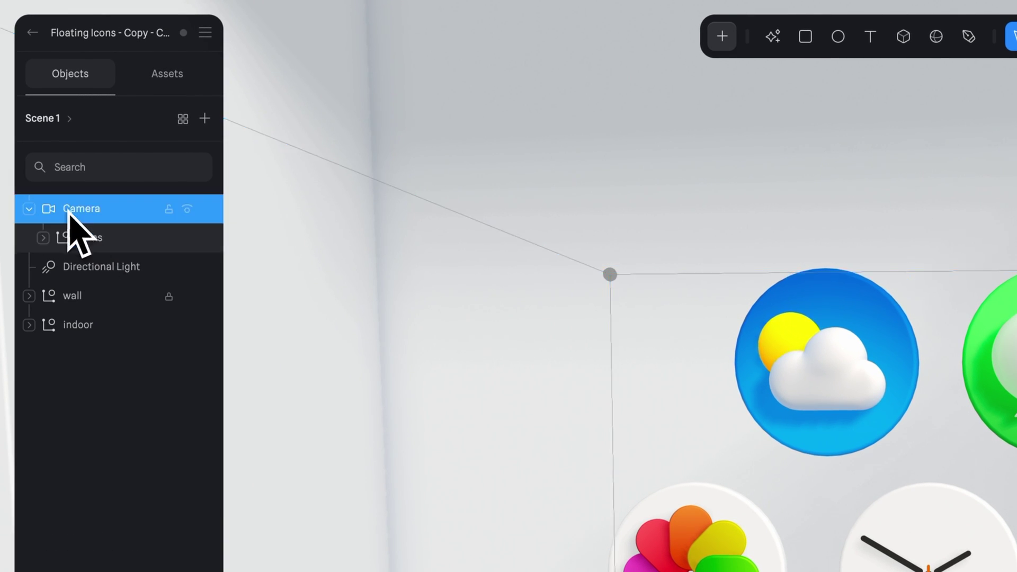
left_click(101, 244)
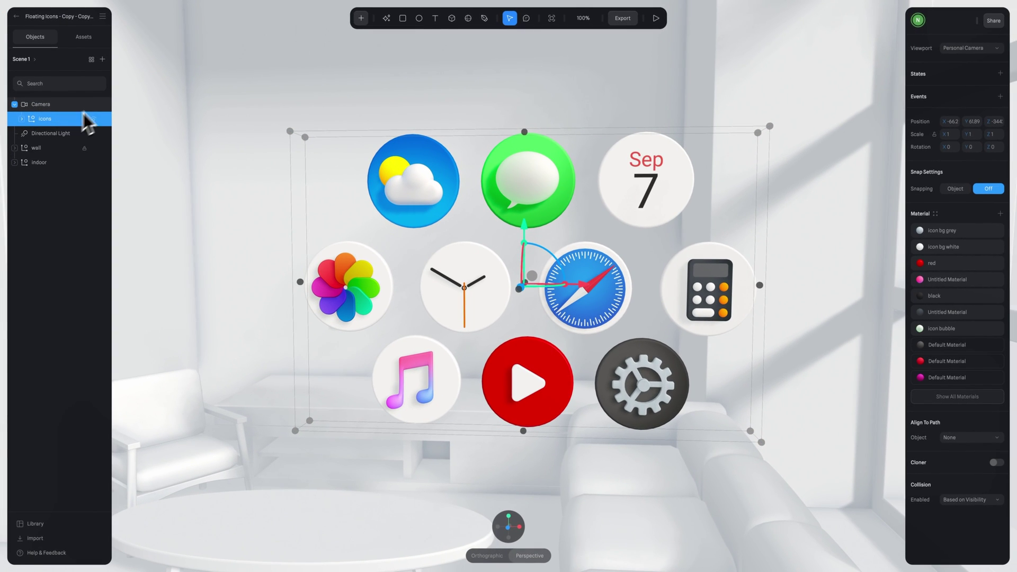
Step: Preview the icons scene through the camera, then the dawn mountain landscape's camera transition
left_click(661, 20)
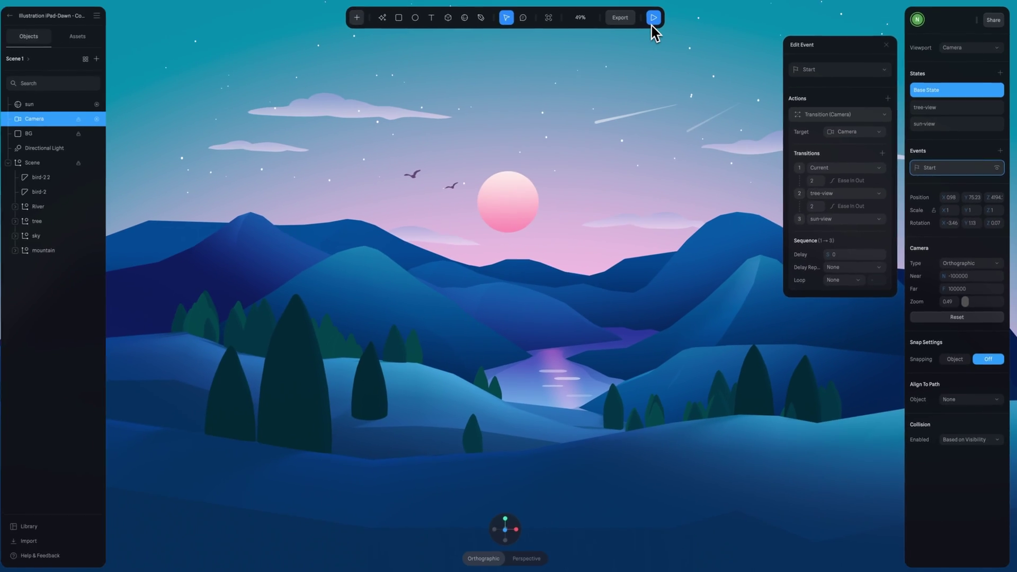
left_click(653, 23)
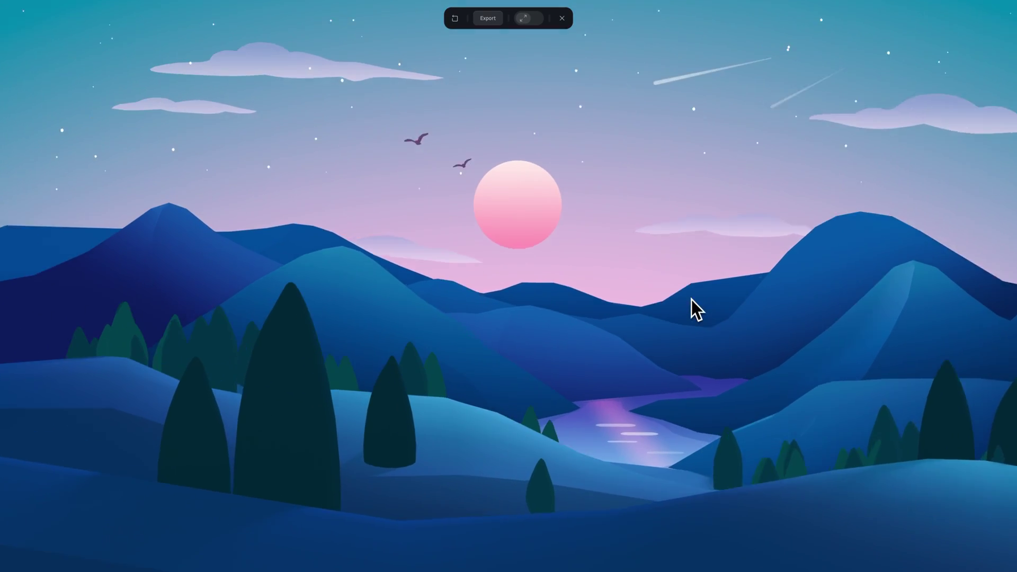